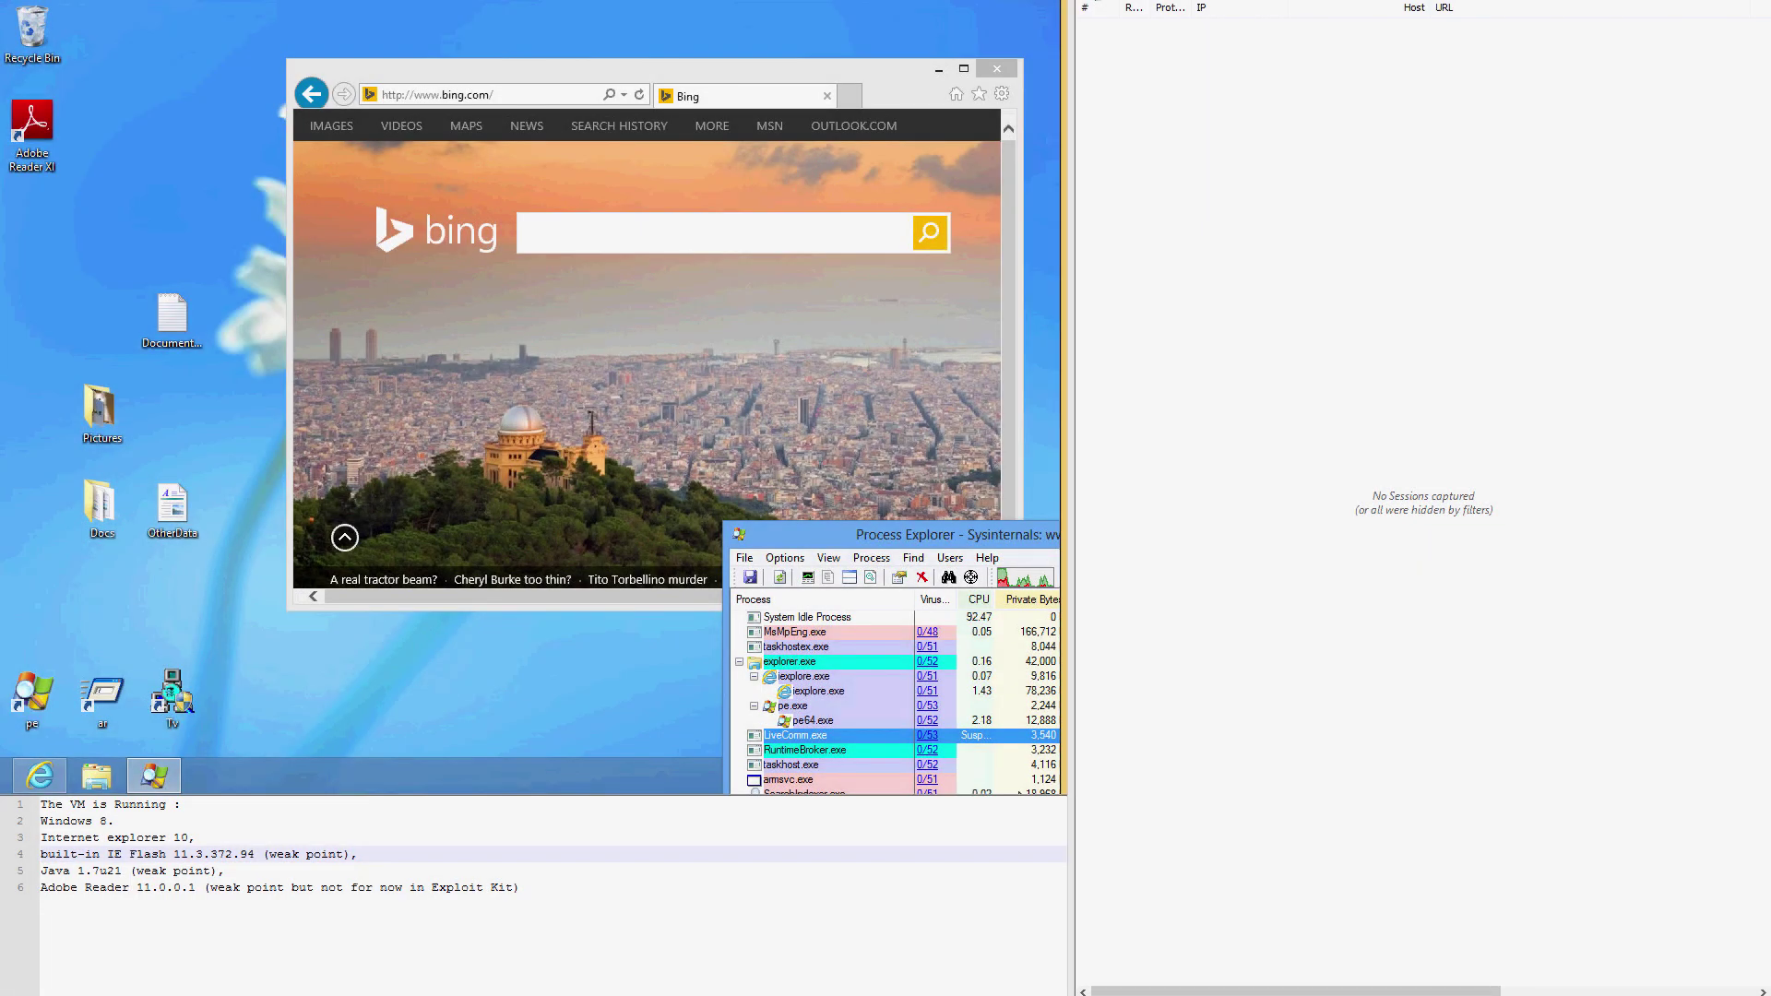
{"action": "double_click", "coordinate": [166, 311]}
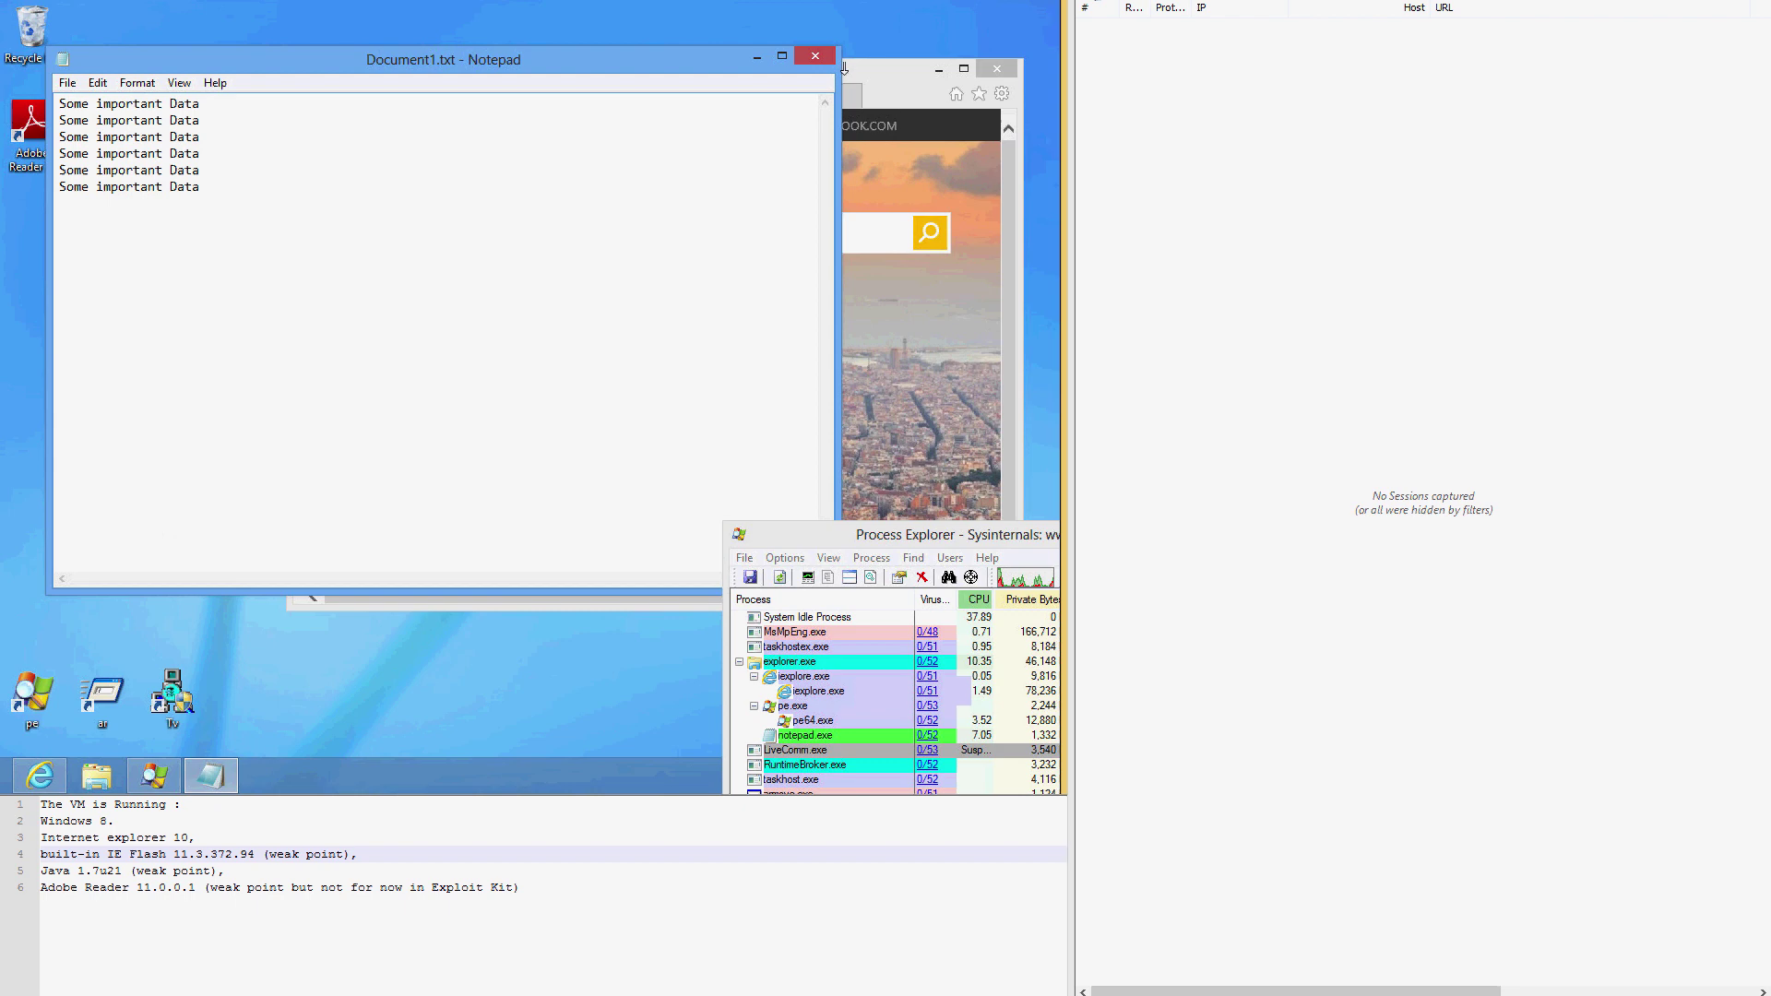
{"action": "left_click", "coordinate": [831, 55]}
{"action": "double_click", "coordinate": [143, 509]}
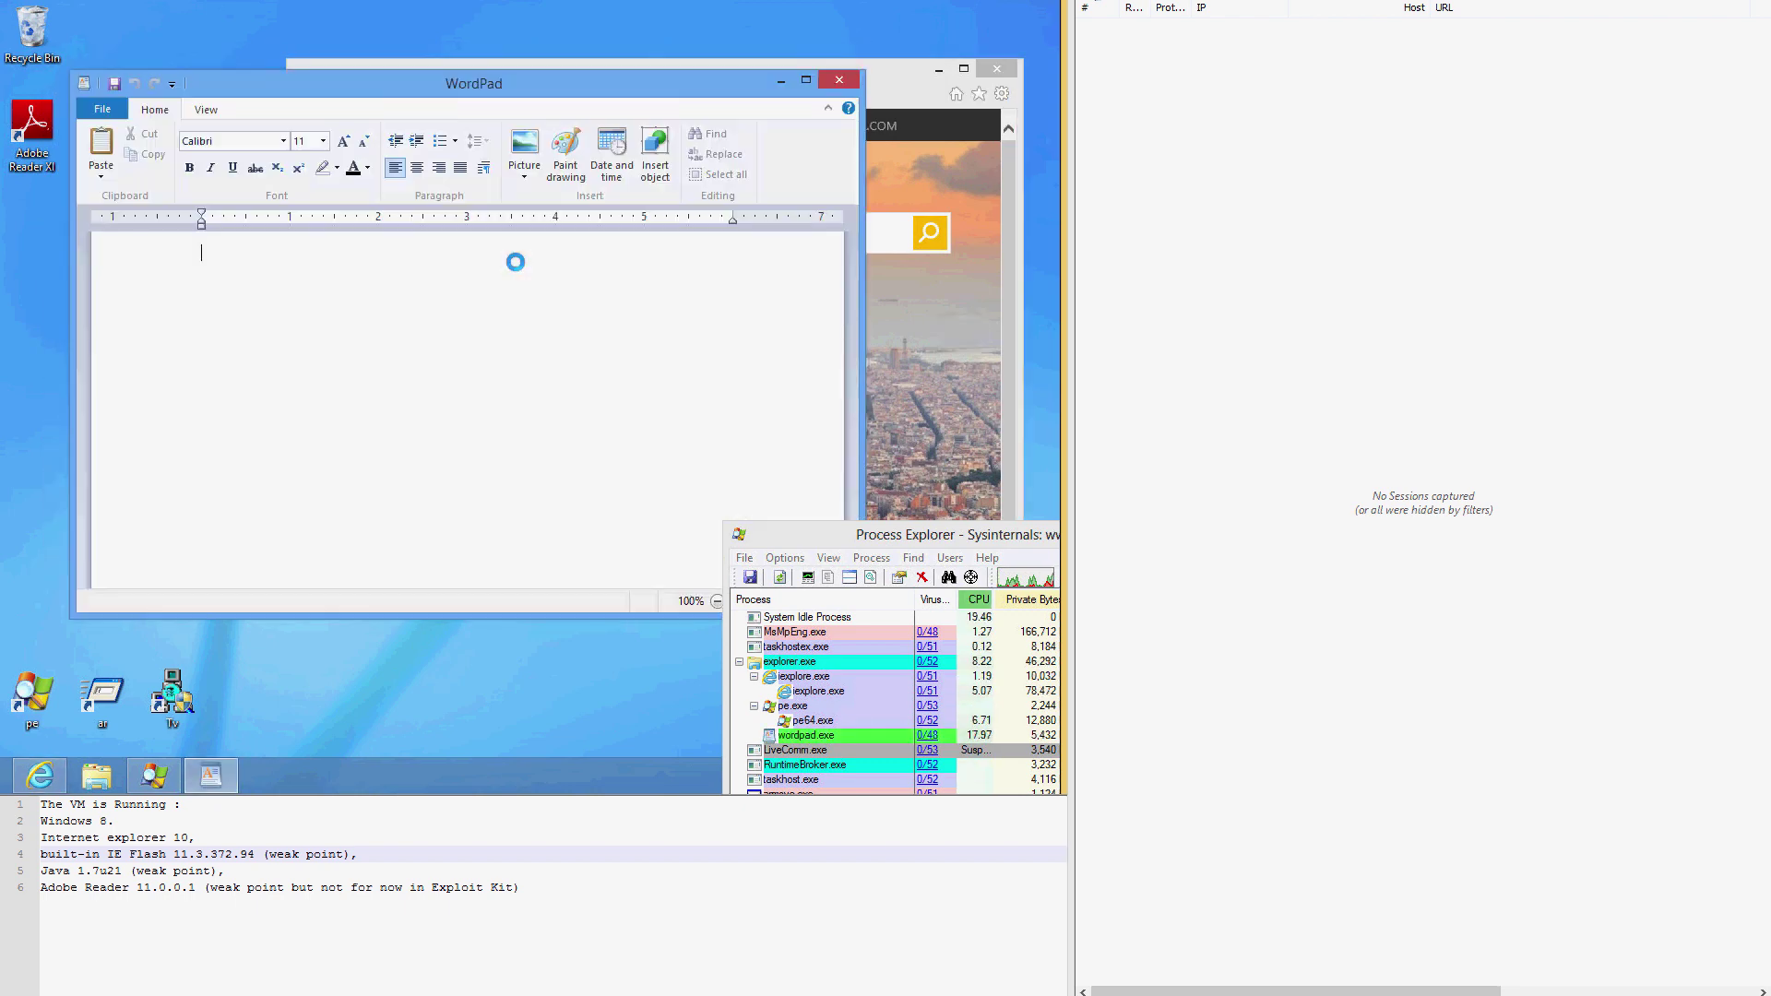
{"action": "left_click", "coordinate": [840, 82]}
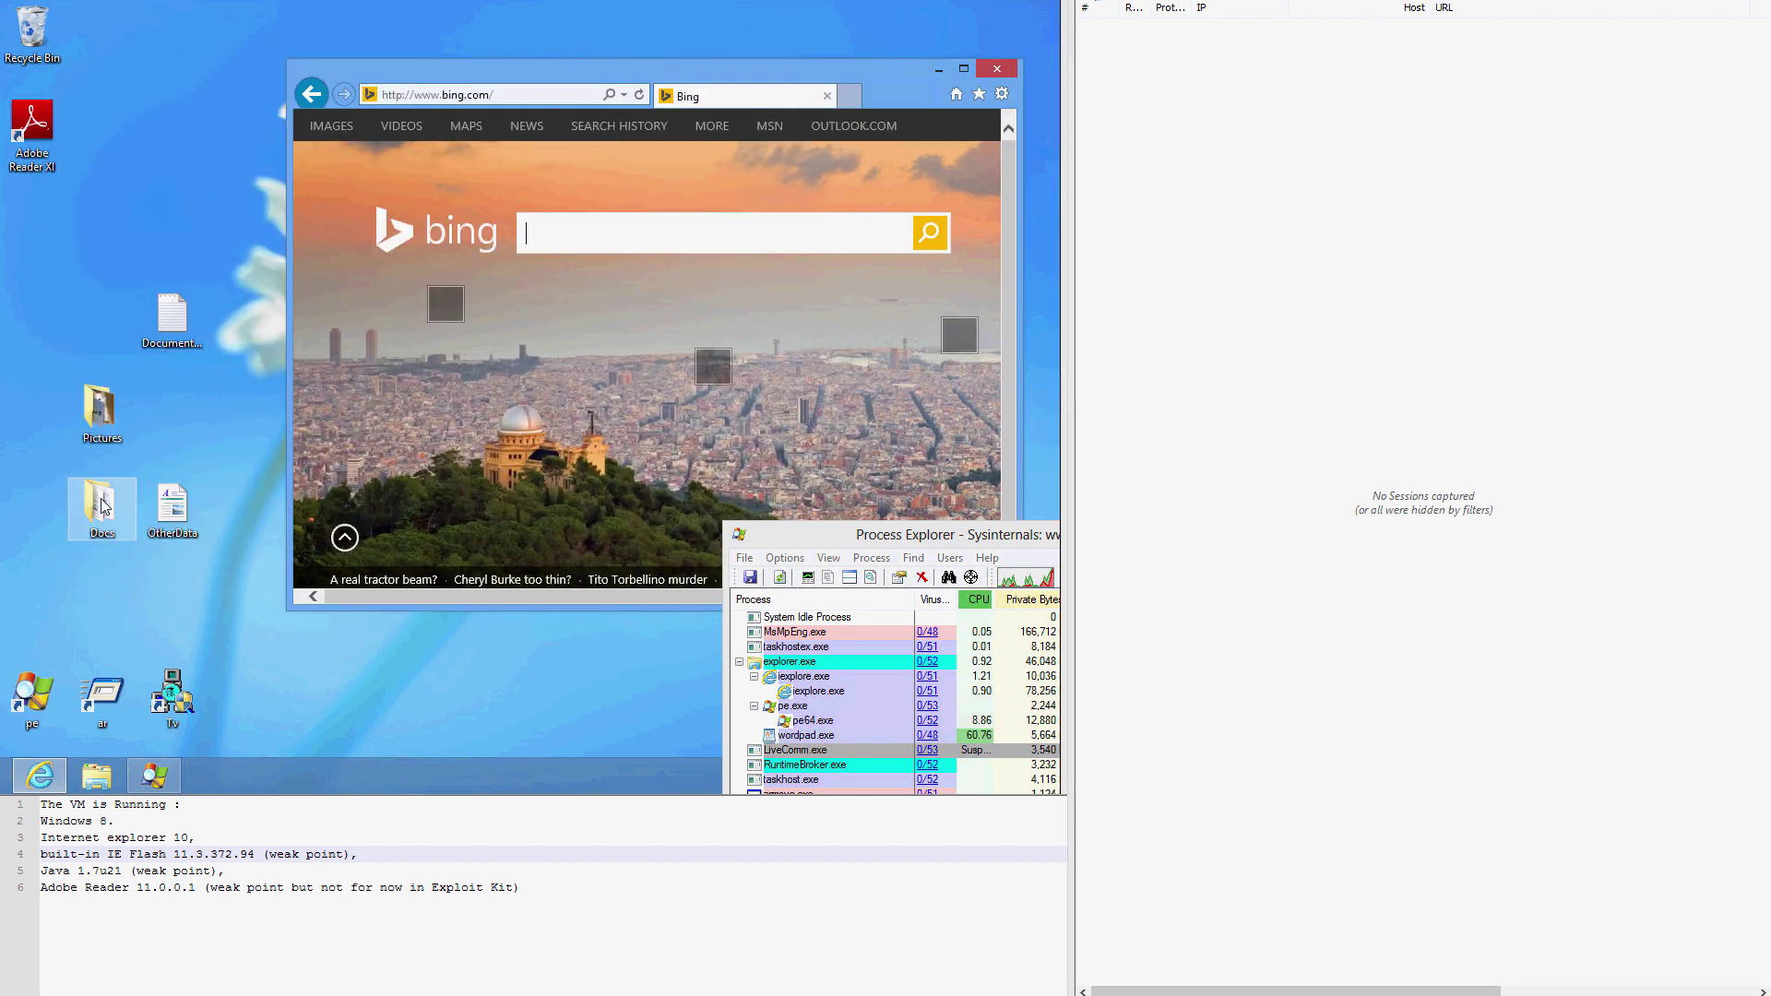
{"action": "double_click", "coordinate": [102, 506]}
{"action": "left_click", "coordinate": [925, 98]}
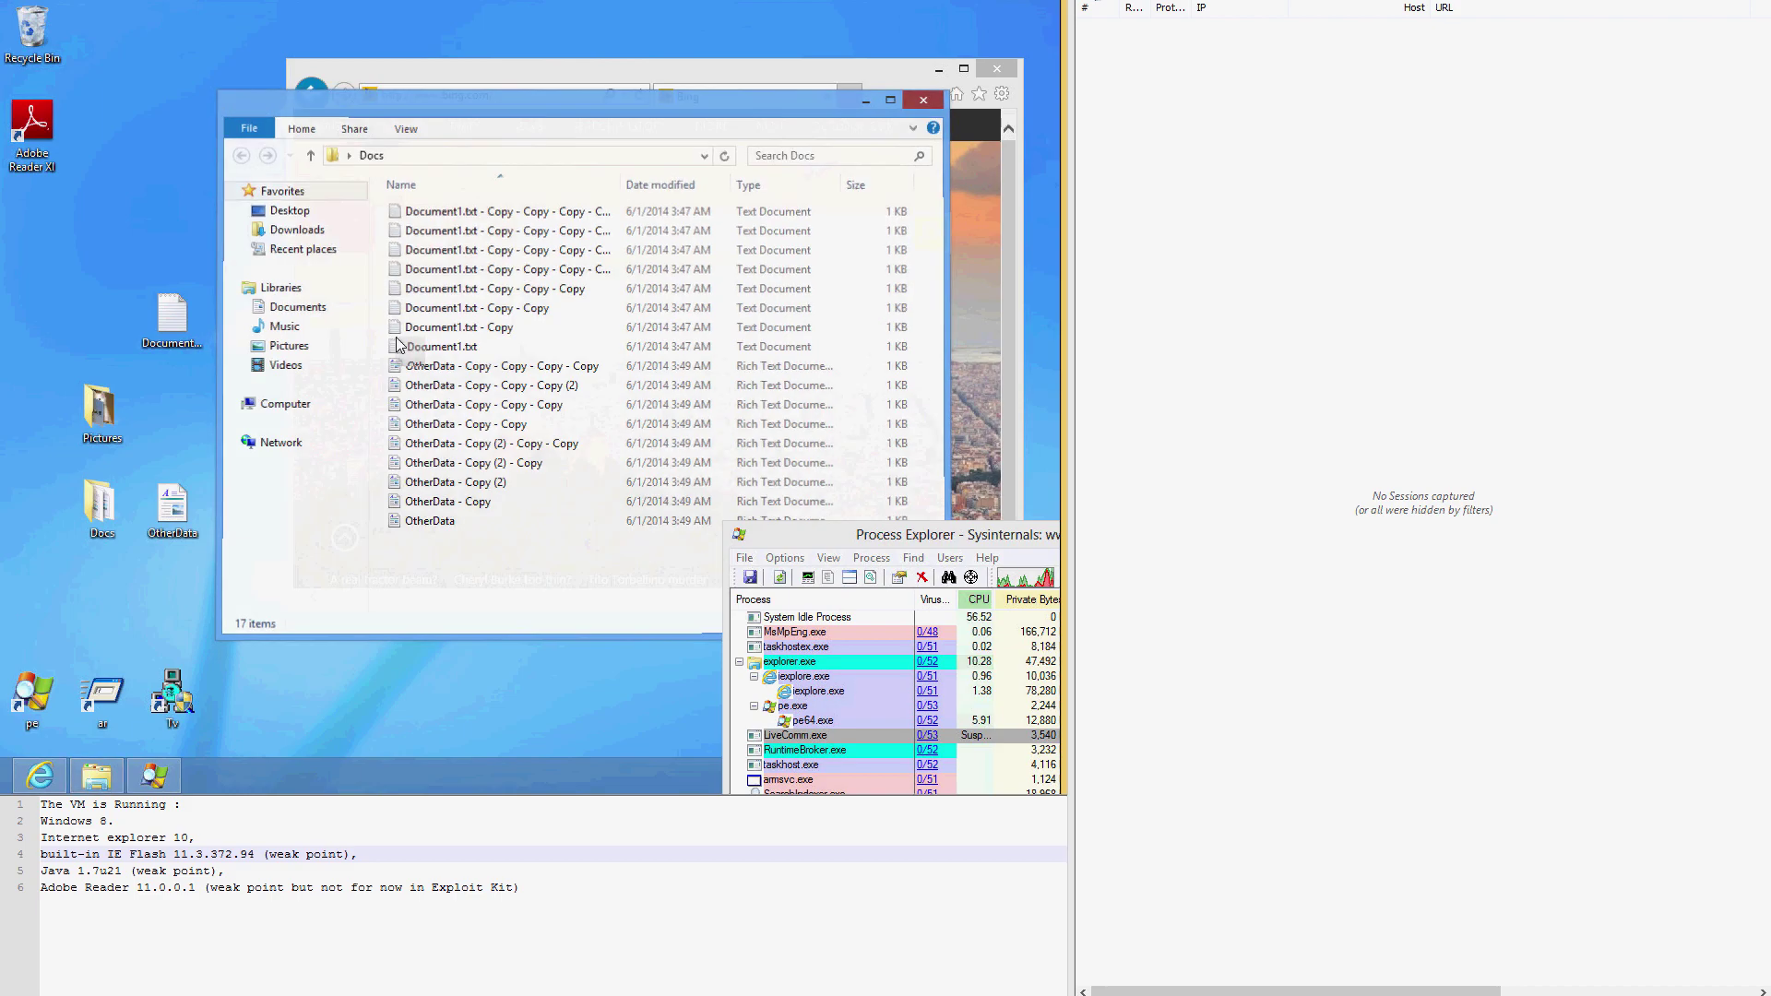
{"action": "double_click", "coordinate": [82, 433]}
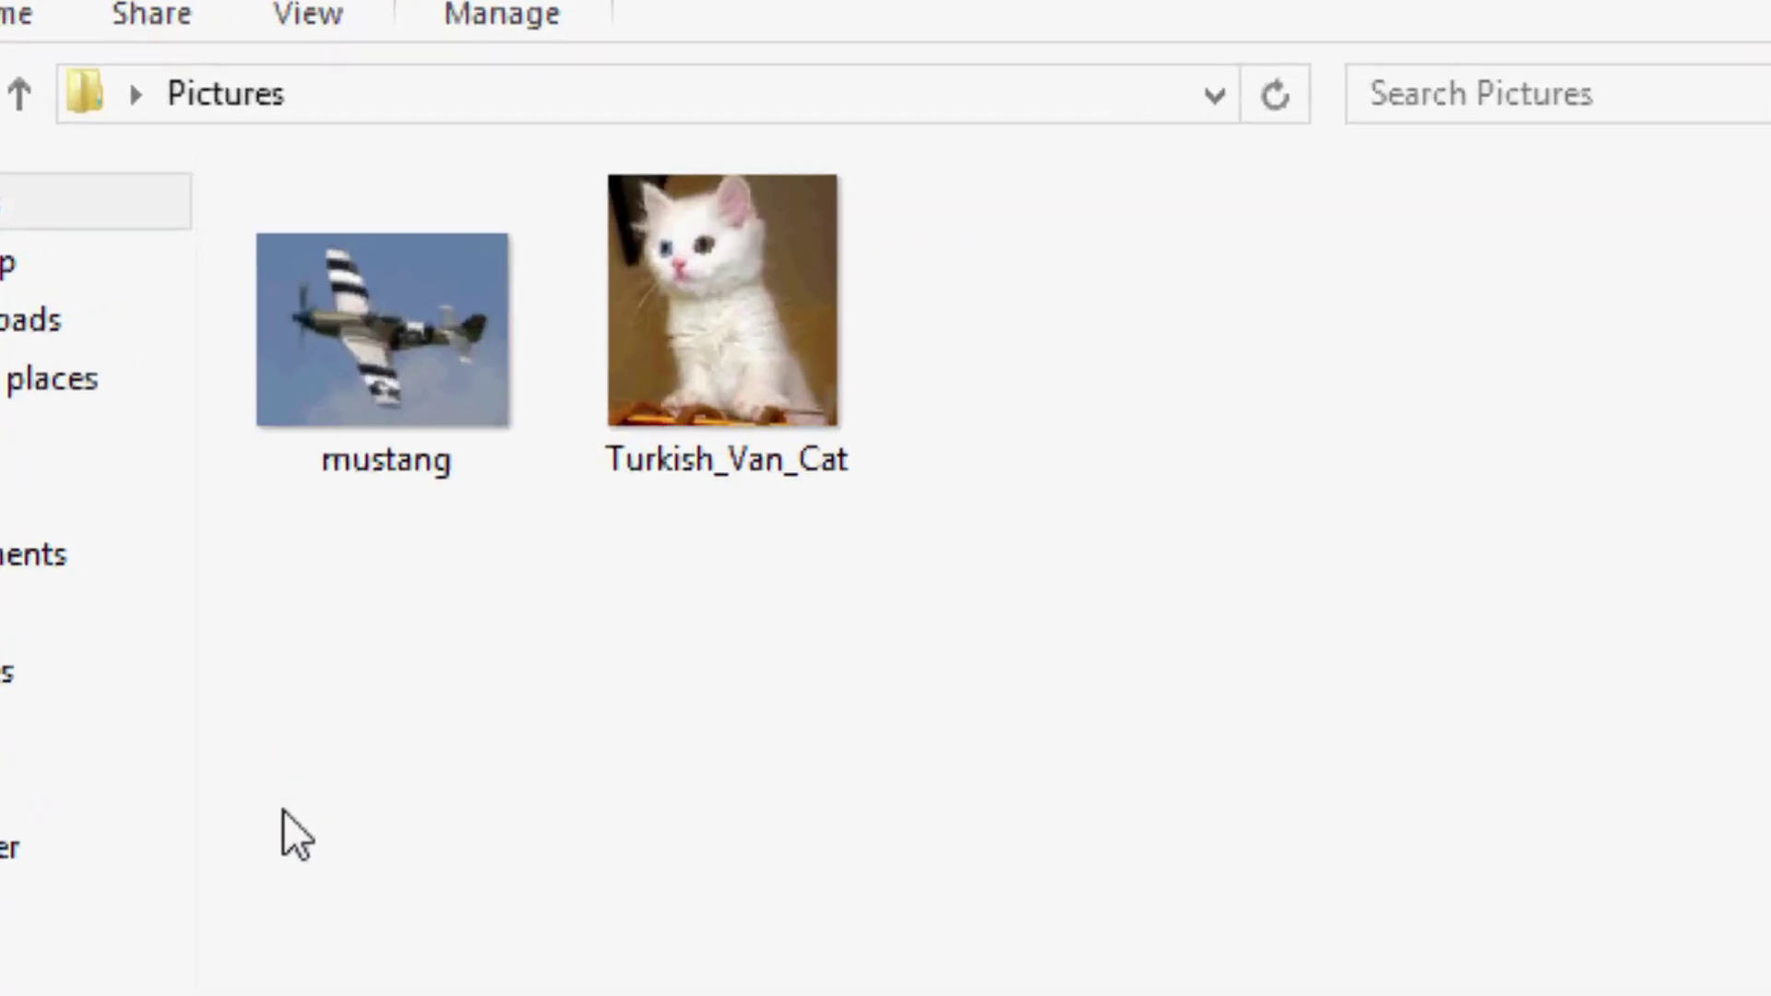
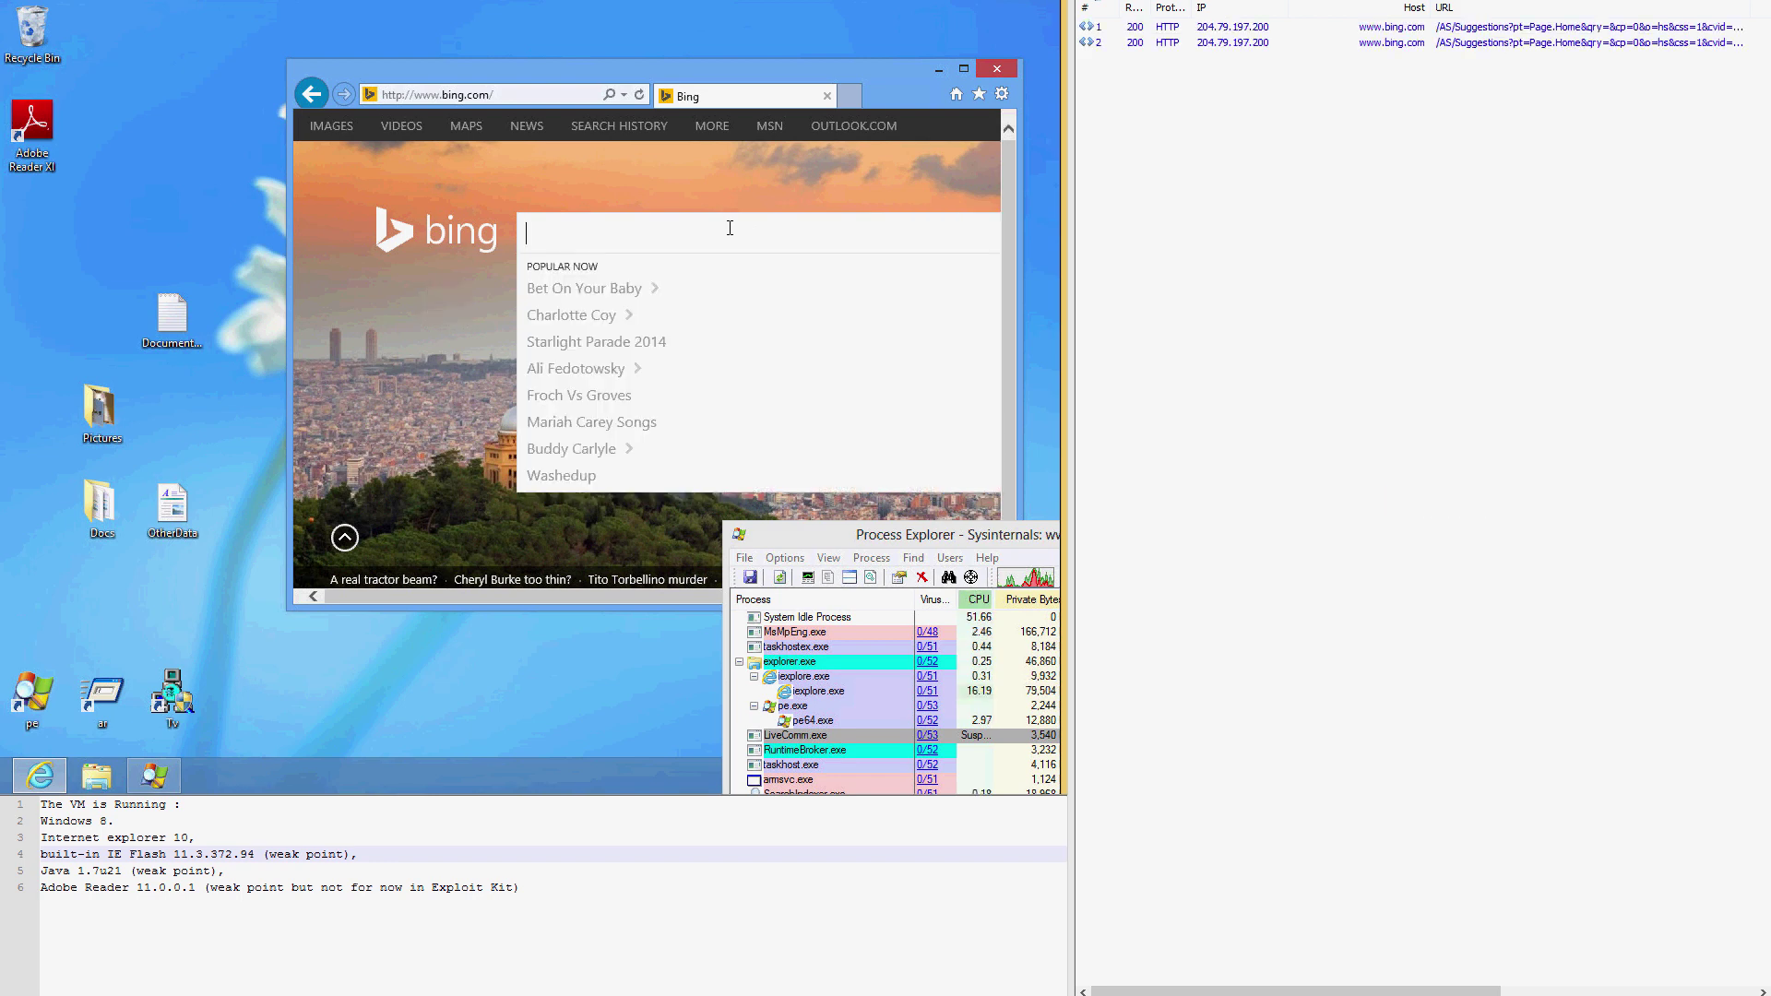
Step: Search Bing for 'totally soccer ca' and open the Totally Soccer uniforms result
{"action": "type", "text": "totally soccer ca"}
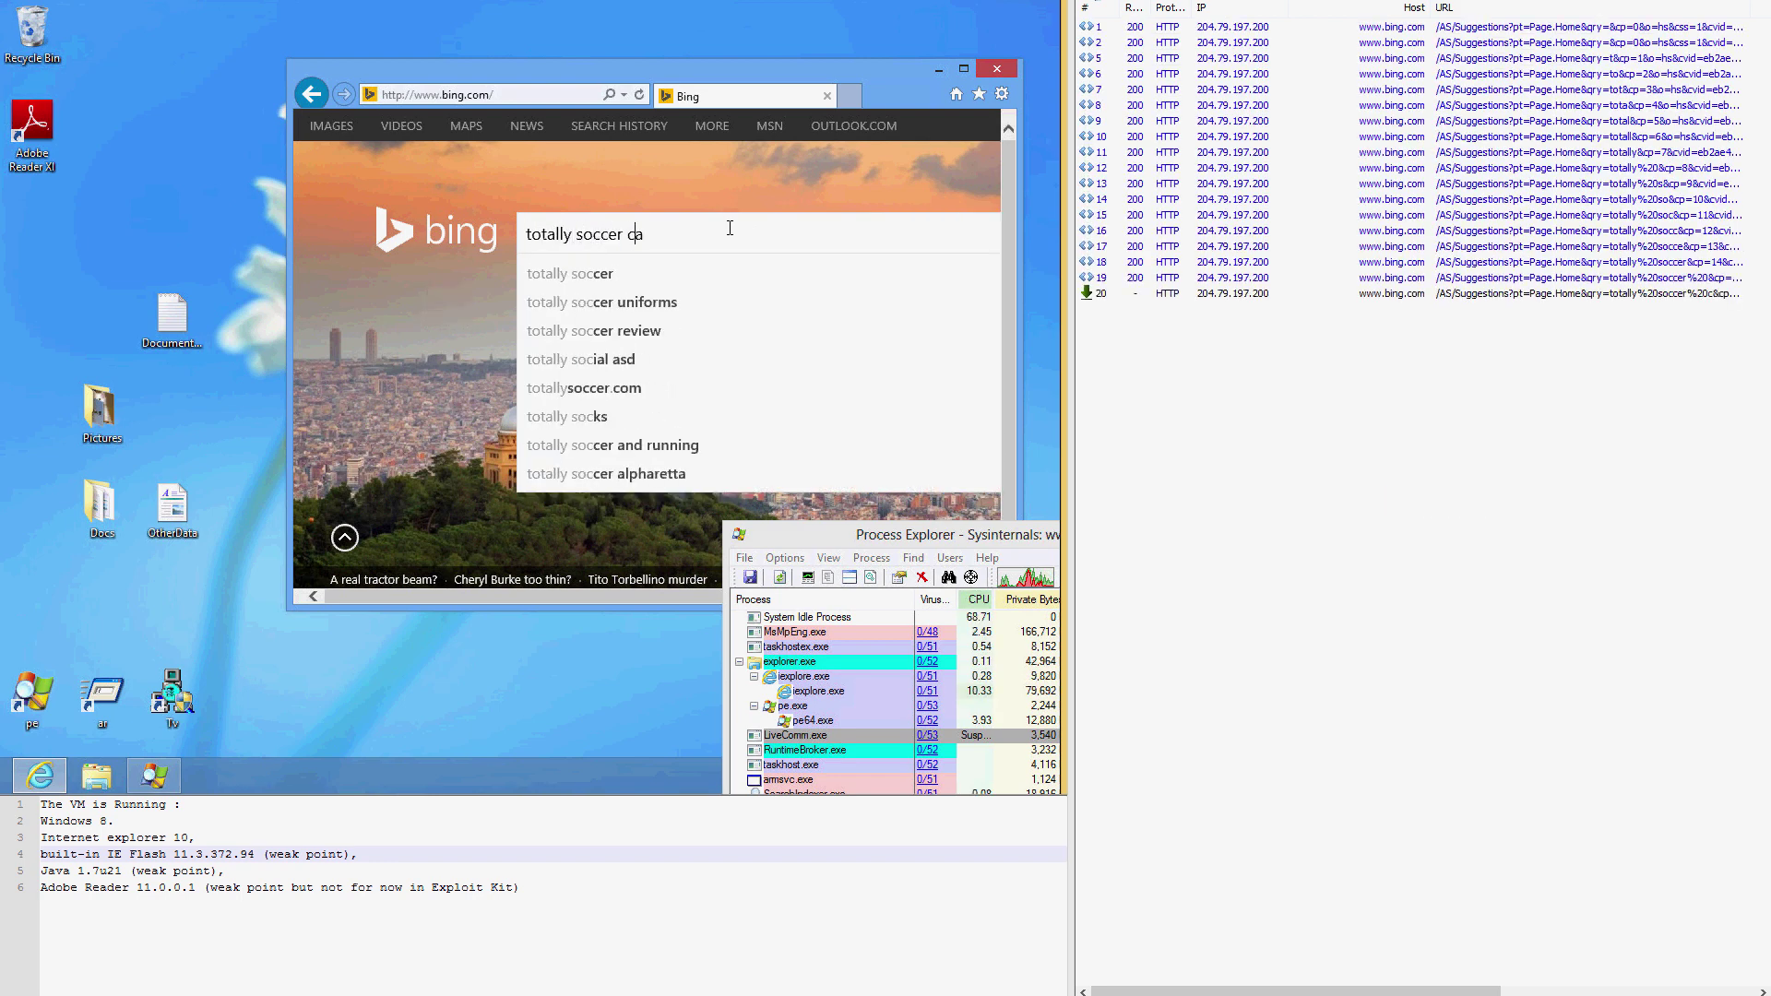
{"action": "key", "text": "Return"}
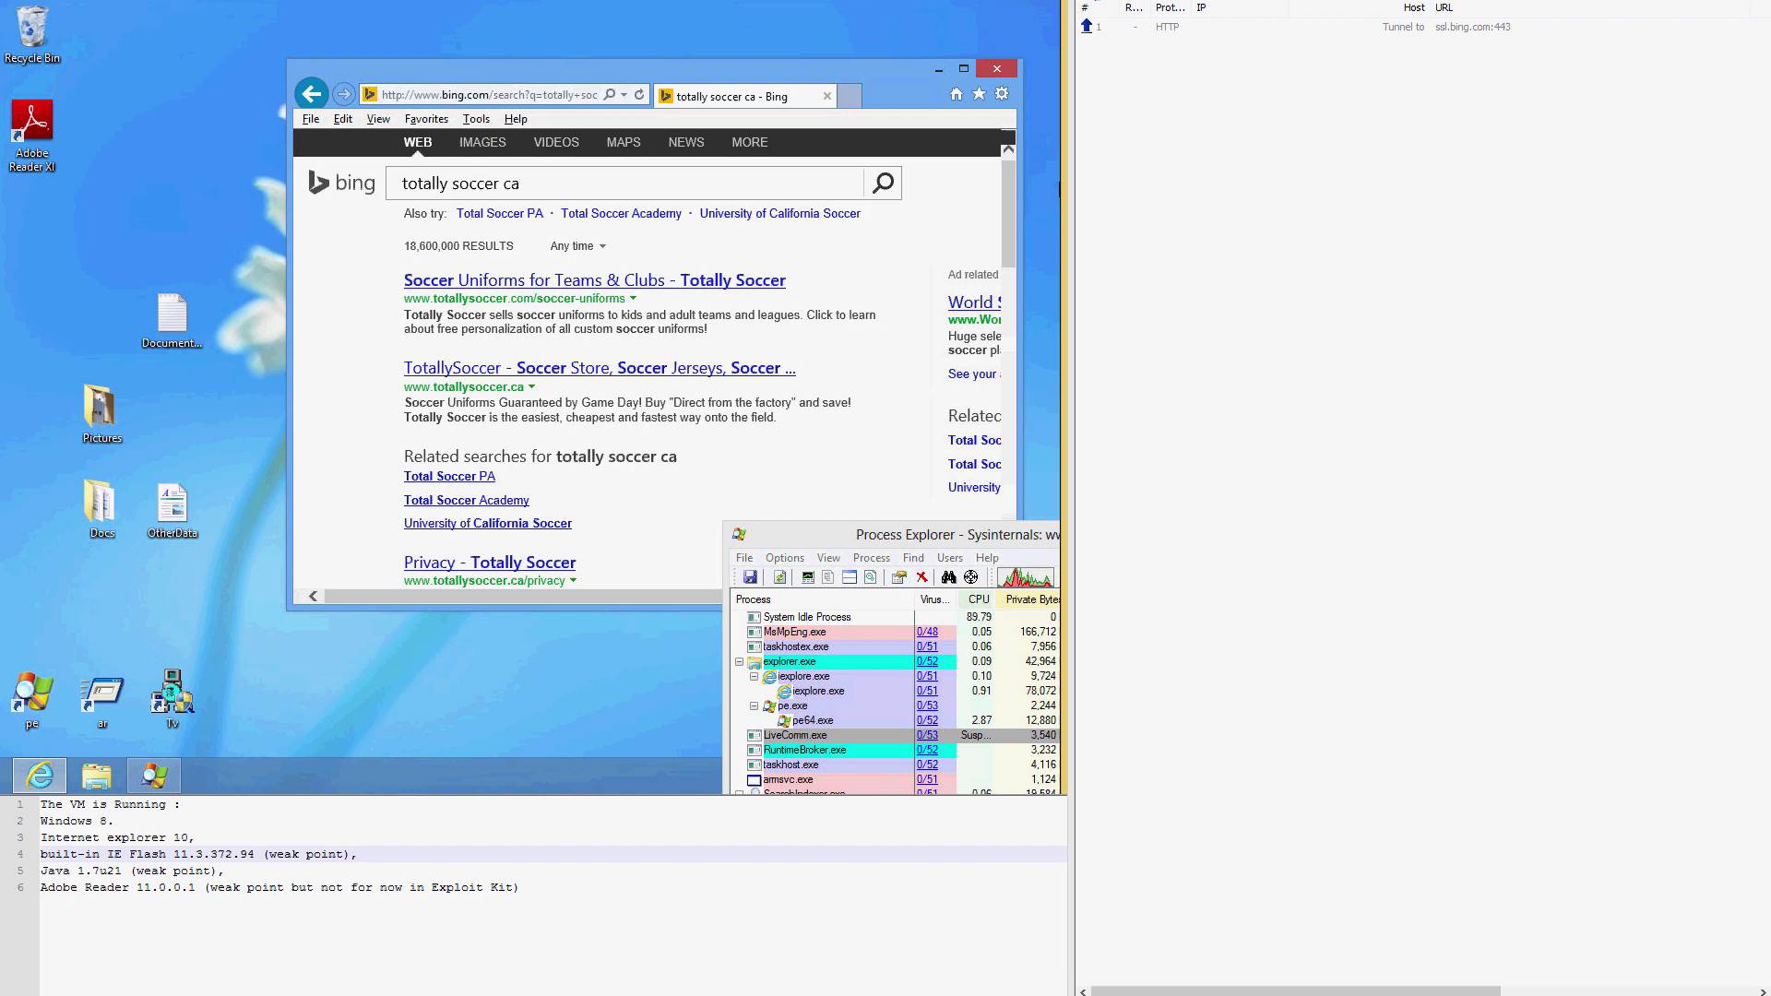
{"action": "left_click", "coordinate": [618, 262]}
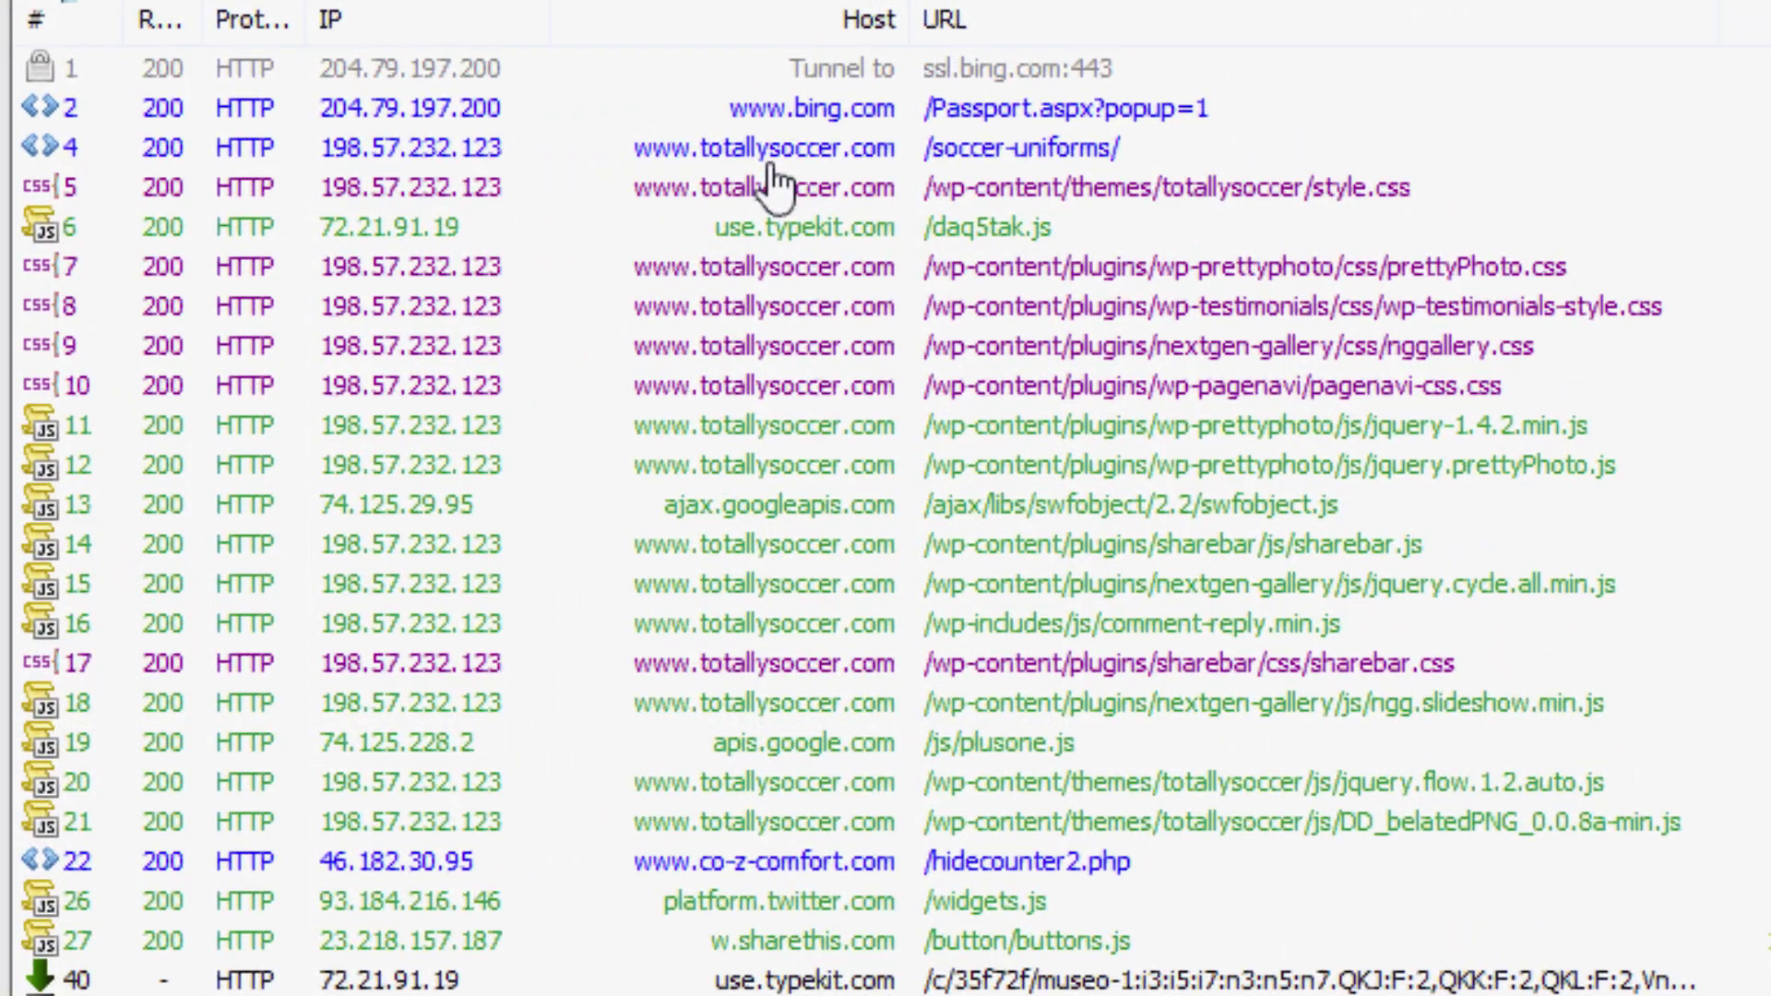
Step: Inspect sessions 4, 22, 92, 96 and 97, and narrow the Host column to reveal Body and Content-Type
{"action": "left_click", "coordinate": [991, 126]}
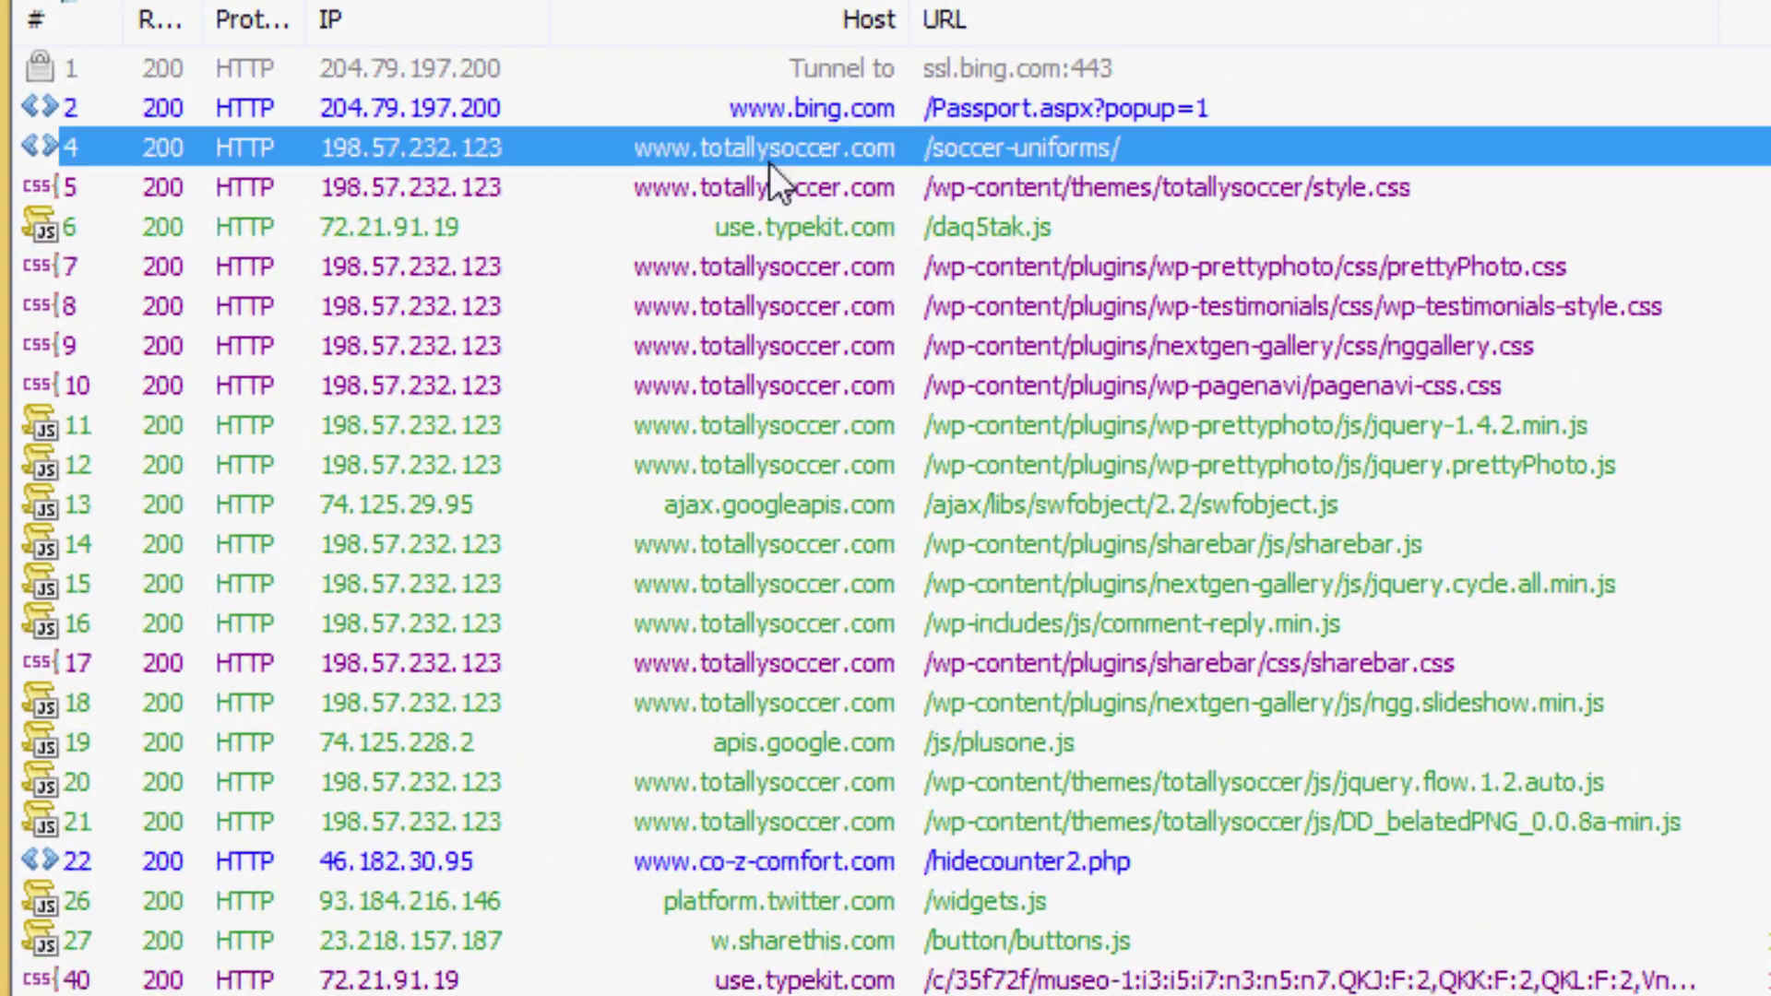
{"action": "left_click", "coordinate": [858, 865]}
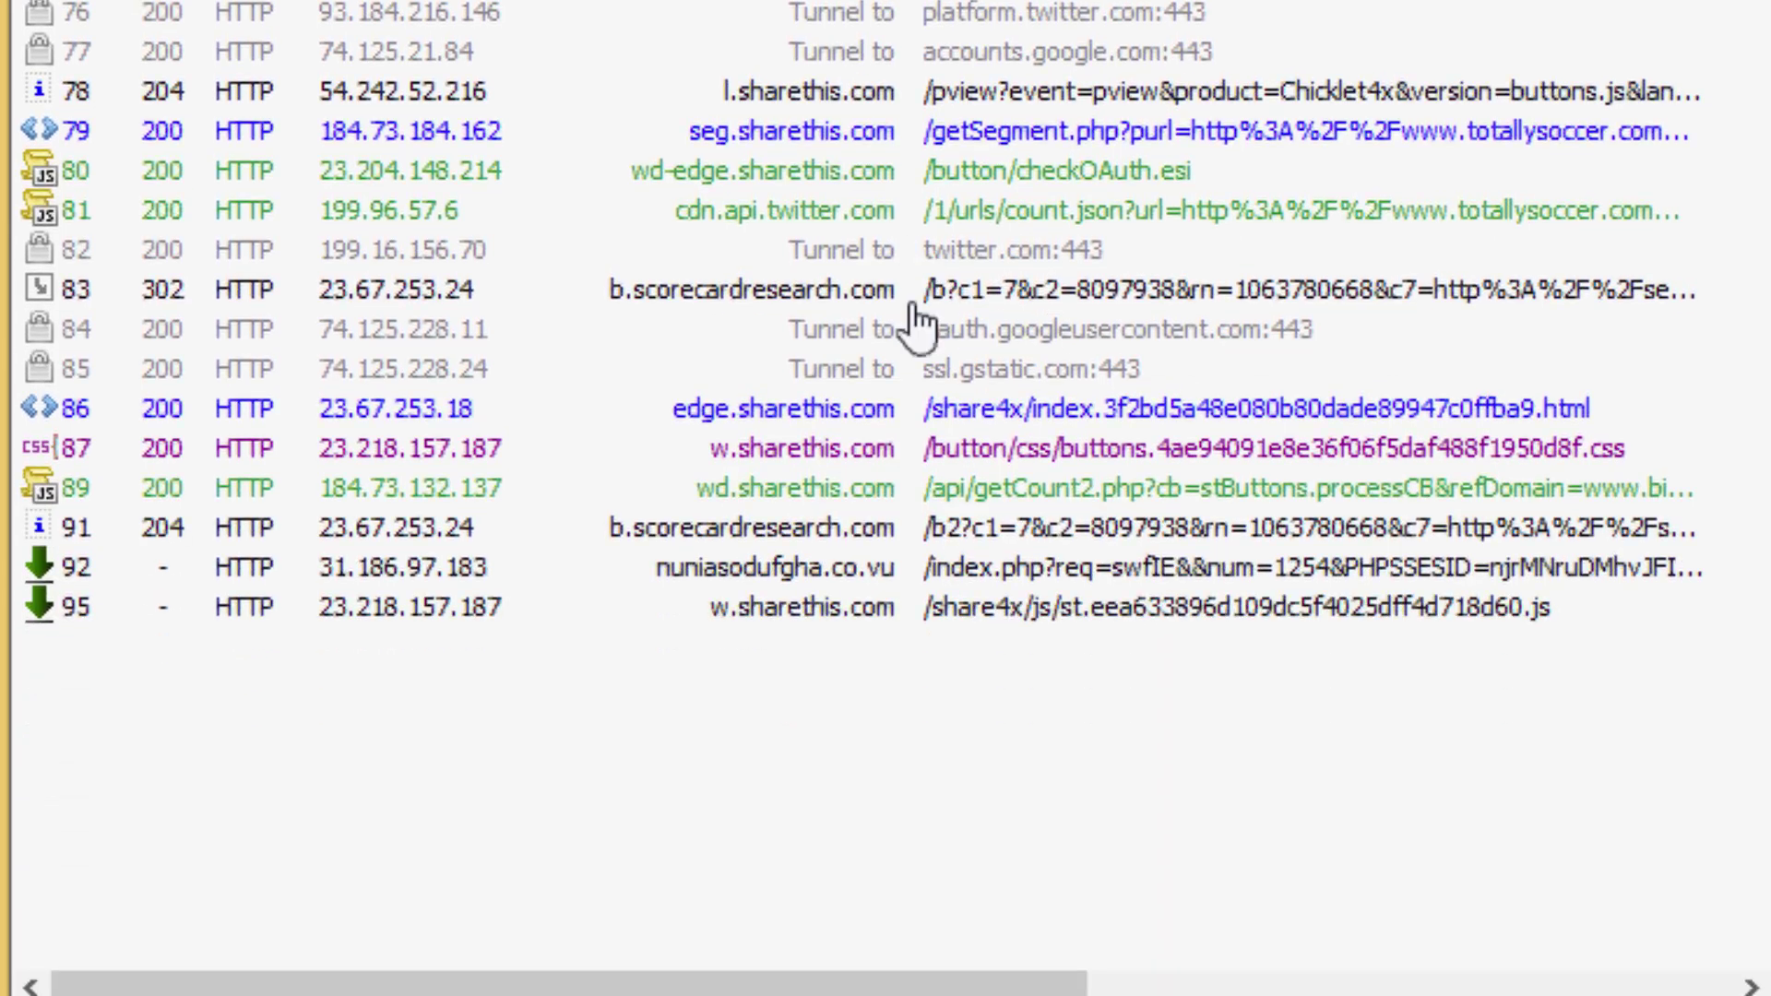
{"action": "left_click", "coordinate": [895, 568]}
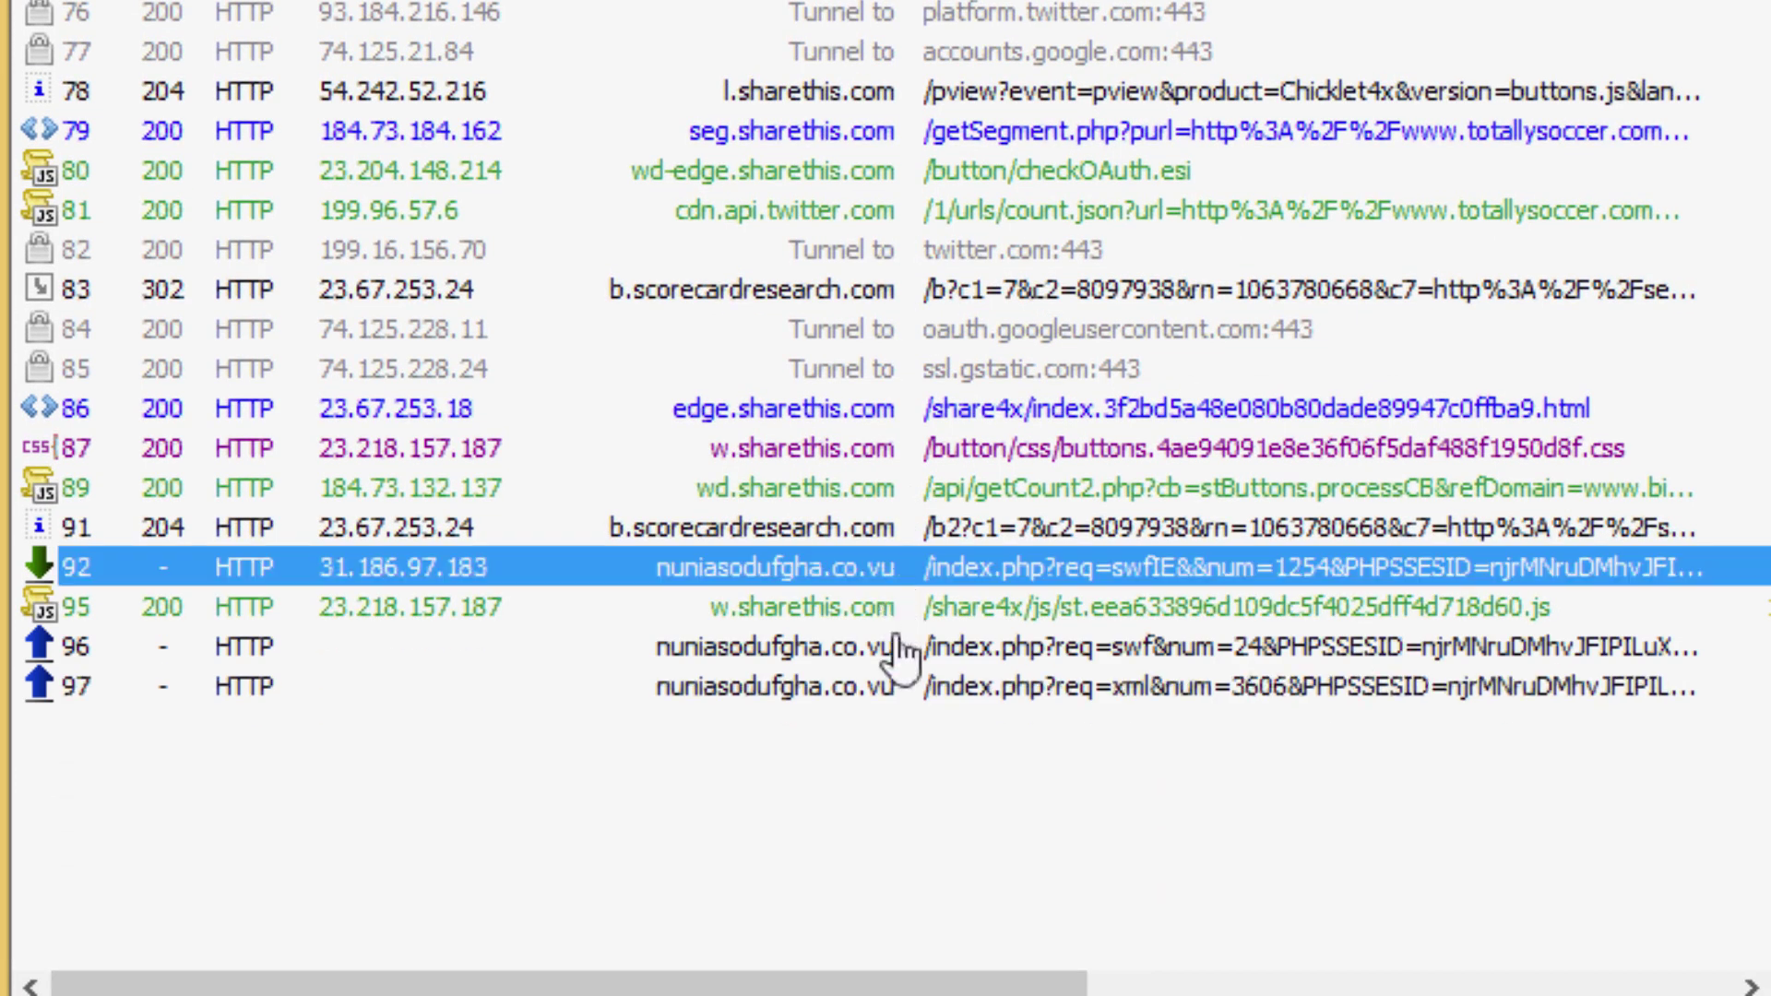
{"action": "left_click", "coordinate": [897, 646]}
{"action": "left_click", "coordinate": [917, 688]}
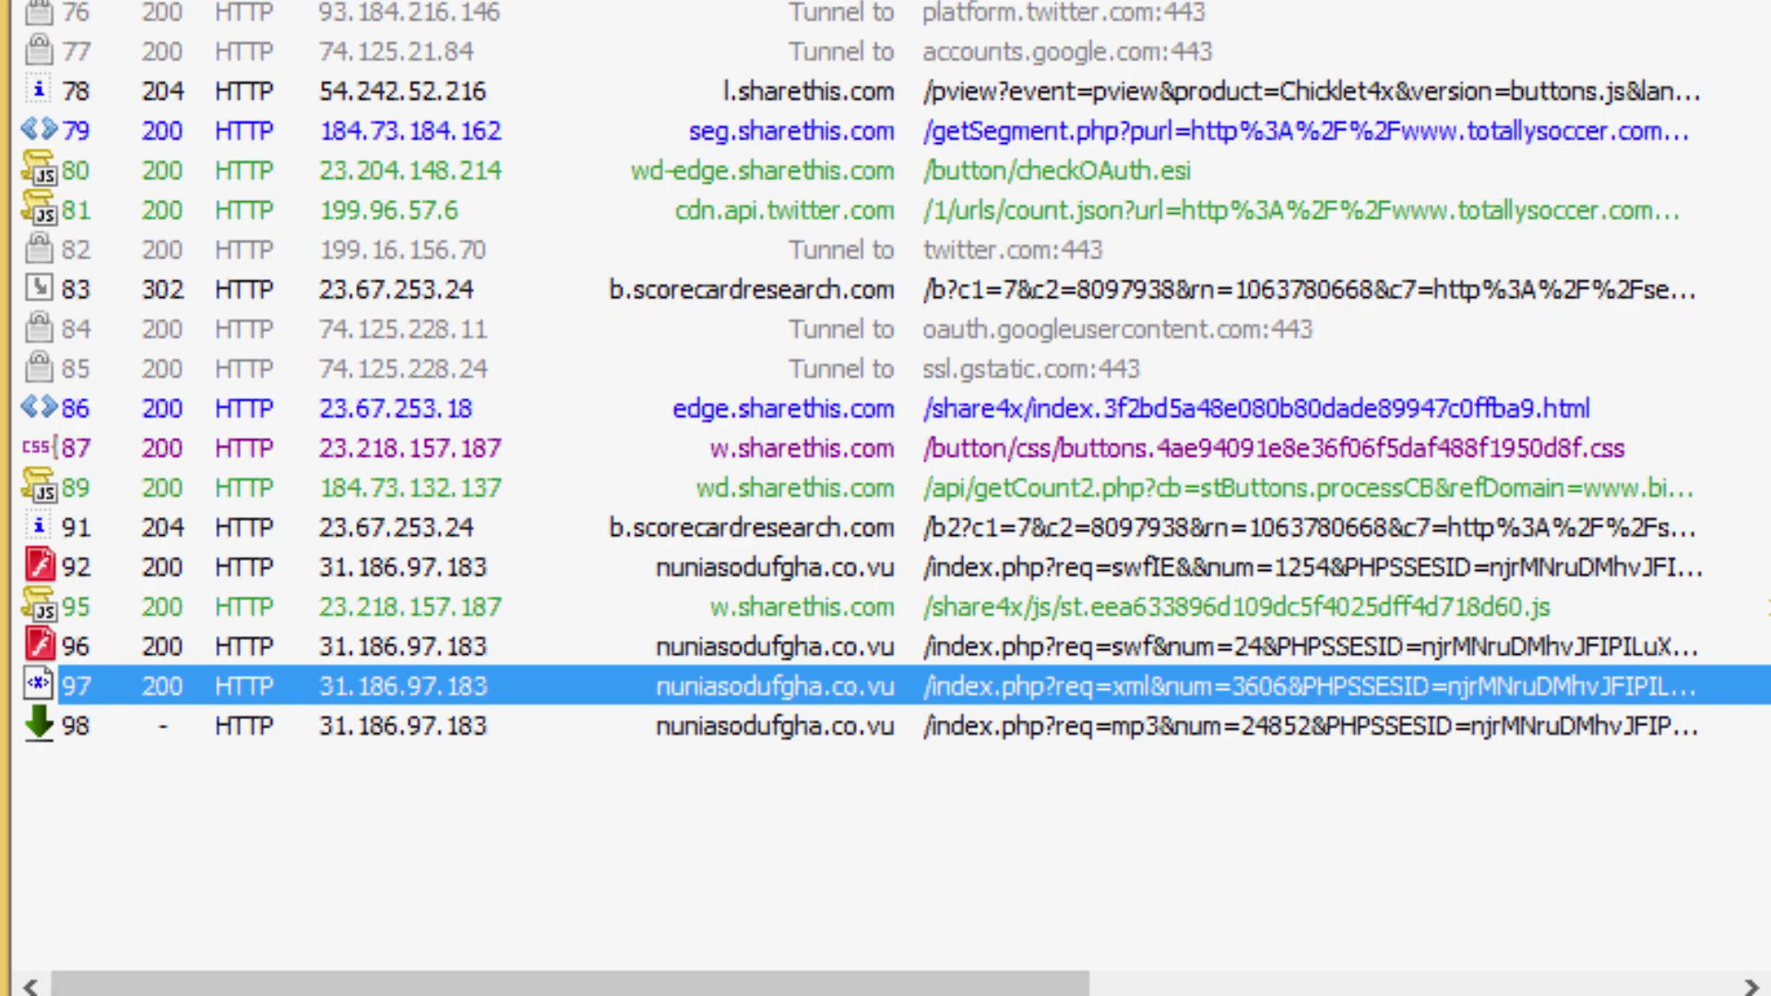
{"action": "left_click_drag", "start_coordinate": [909, 2], "coordinate": [821, 2]}
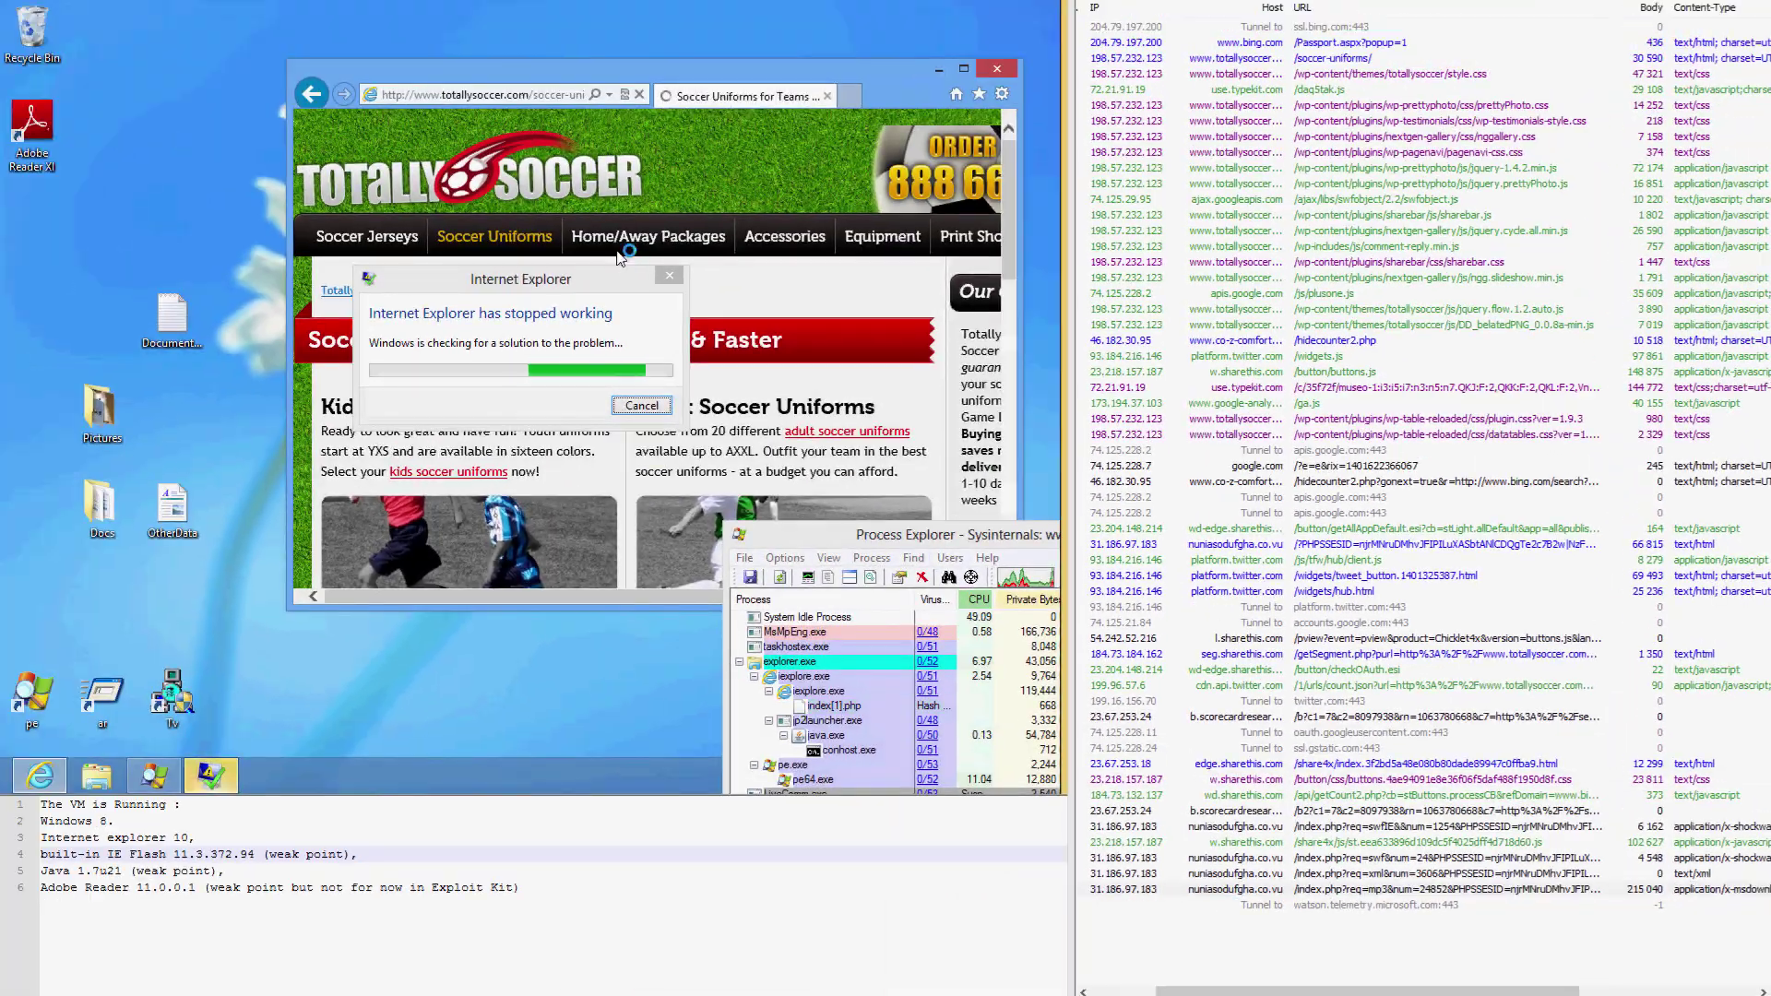
Step: Check index[1].php's properties for the VirusTotal 3/53 result and path, then maximize Process Explorer
{"action": "double_click", "coordinate": [821, 707]}
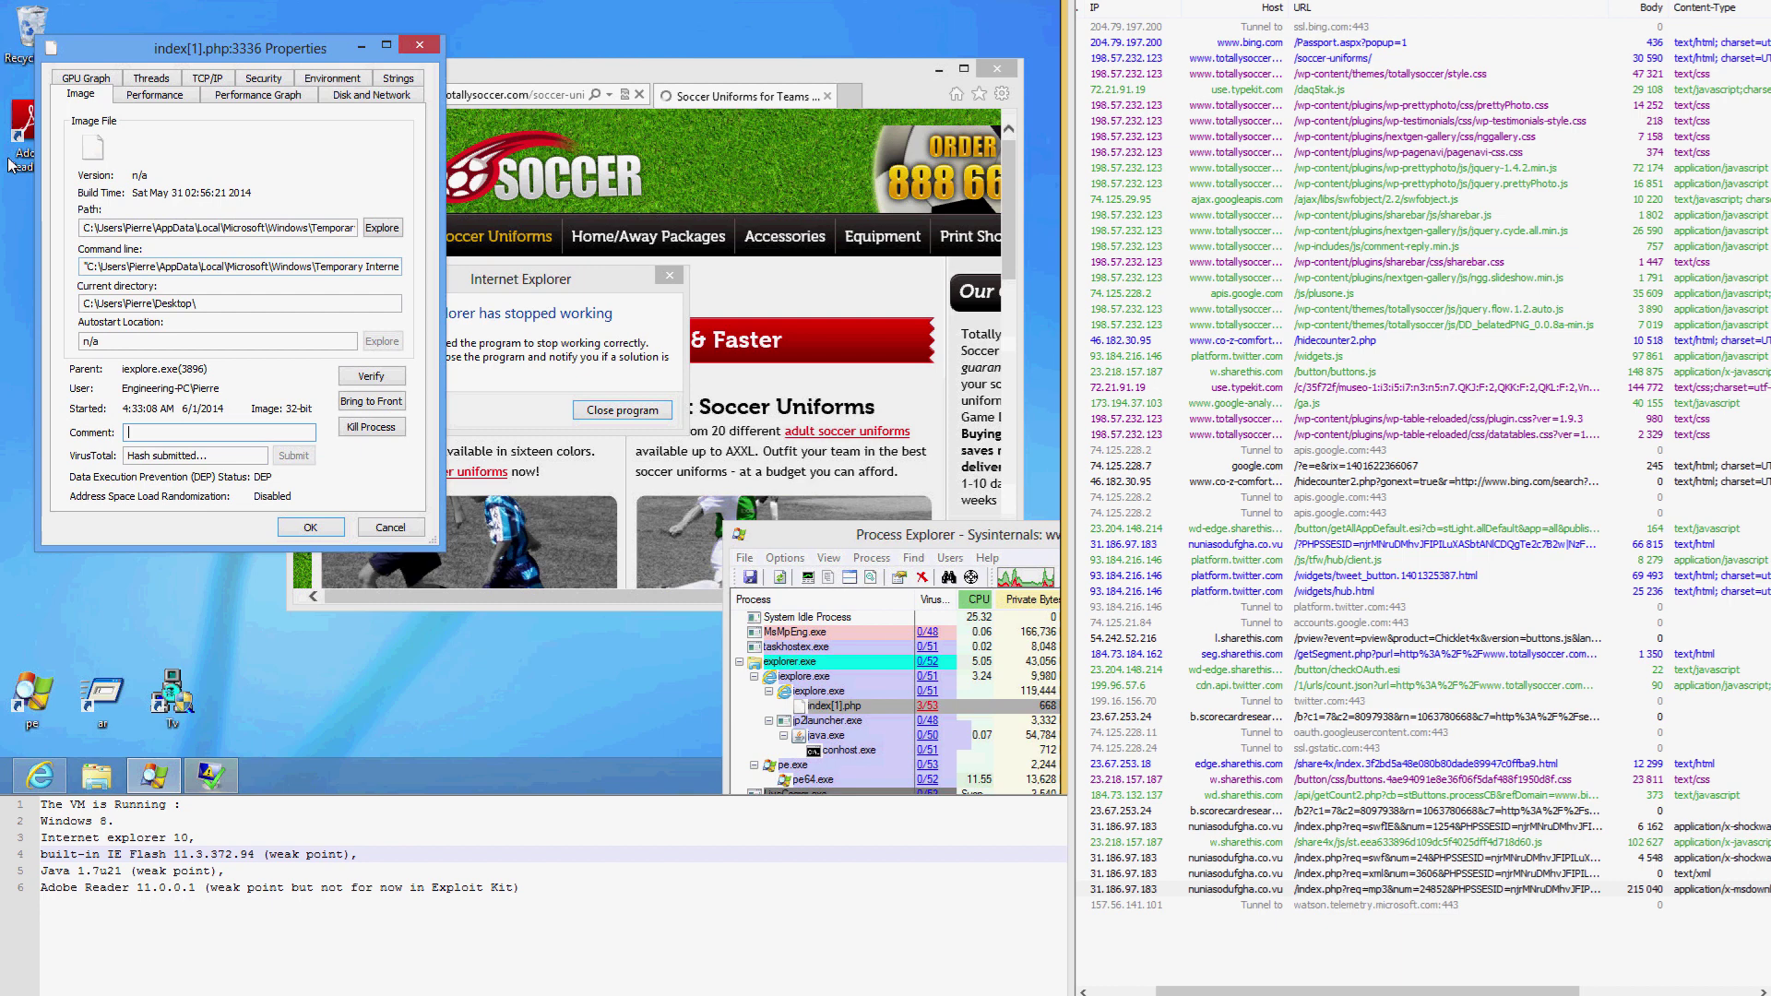
{"action": "left_click", "coordinate": [292, 227]}
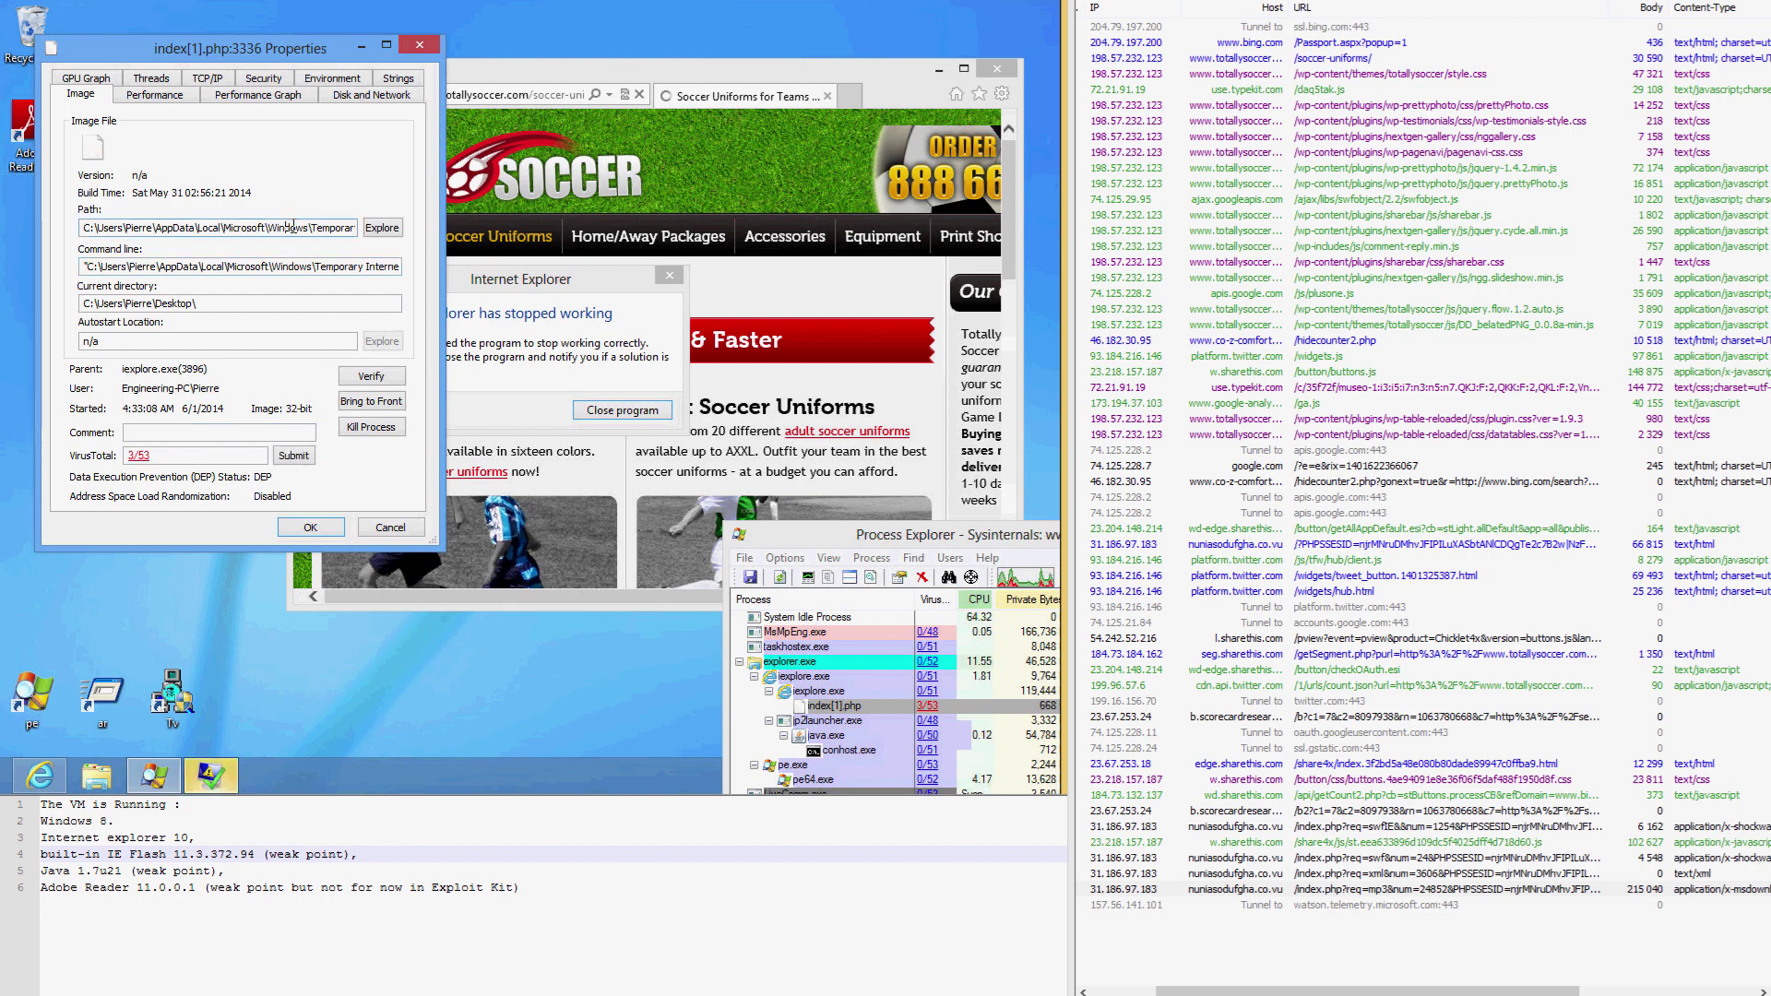
{"action": "double_click", "coordinate": [303, 226]}
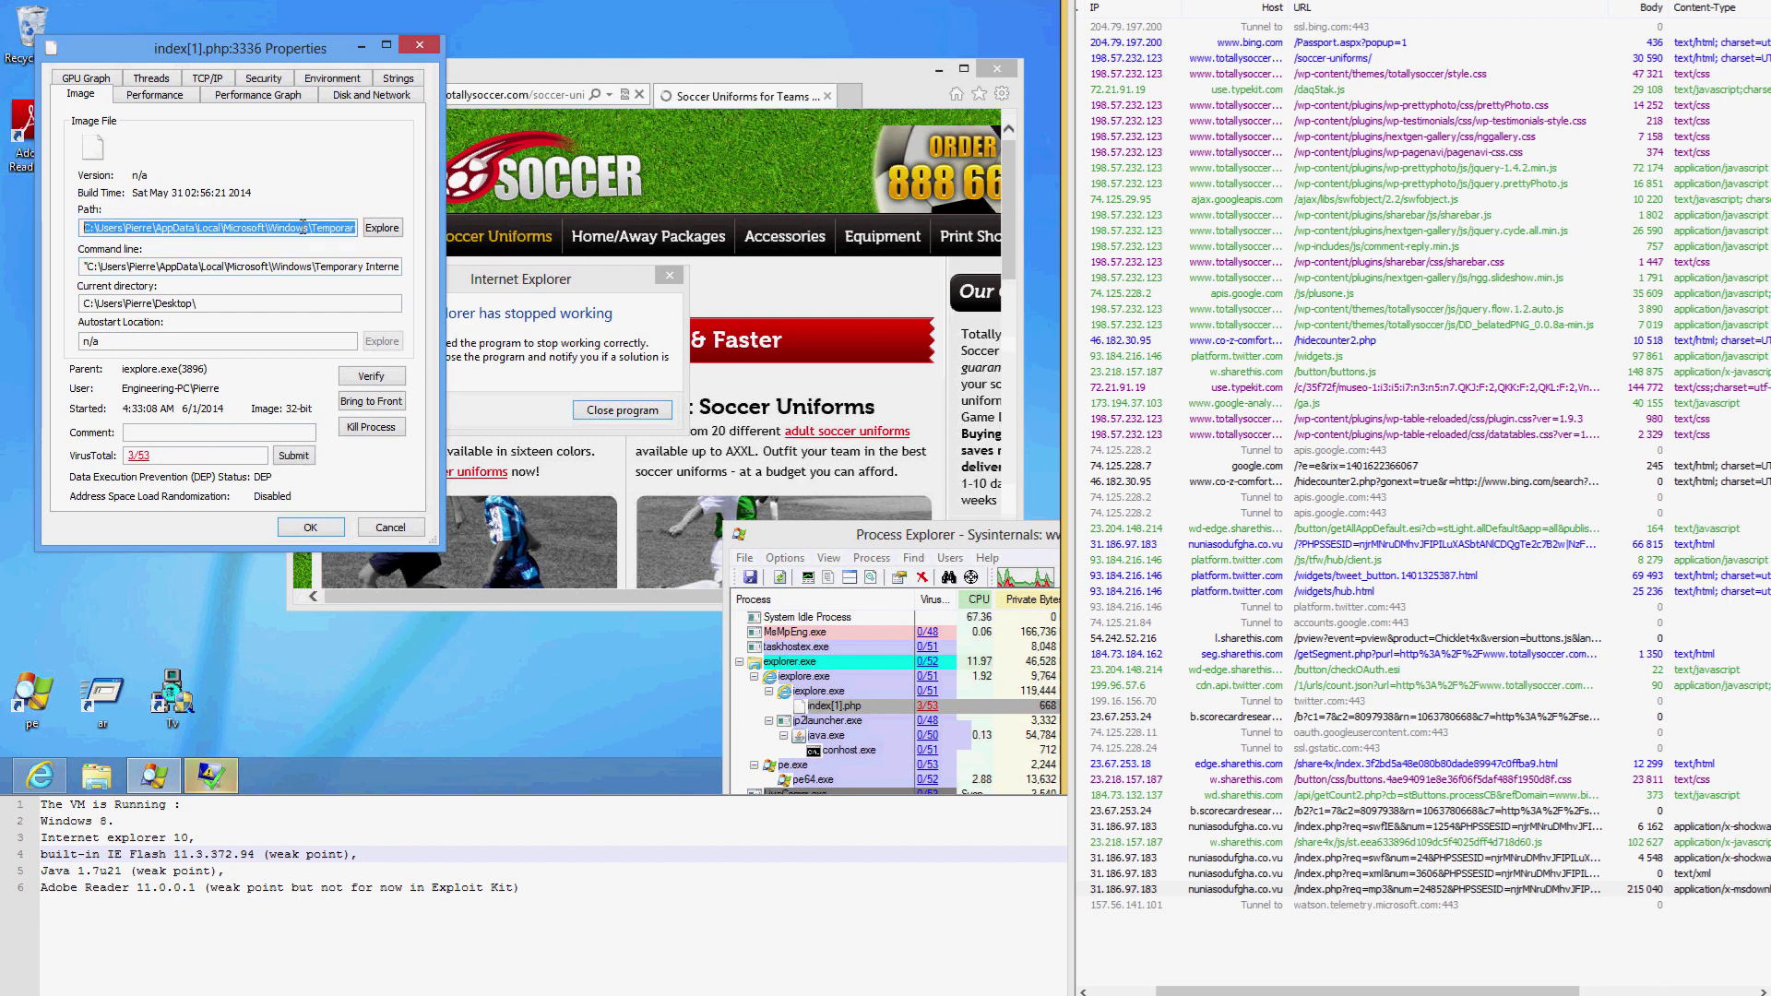
{"action": "left_click", "coordinate": [390, 527]}
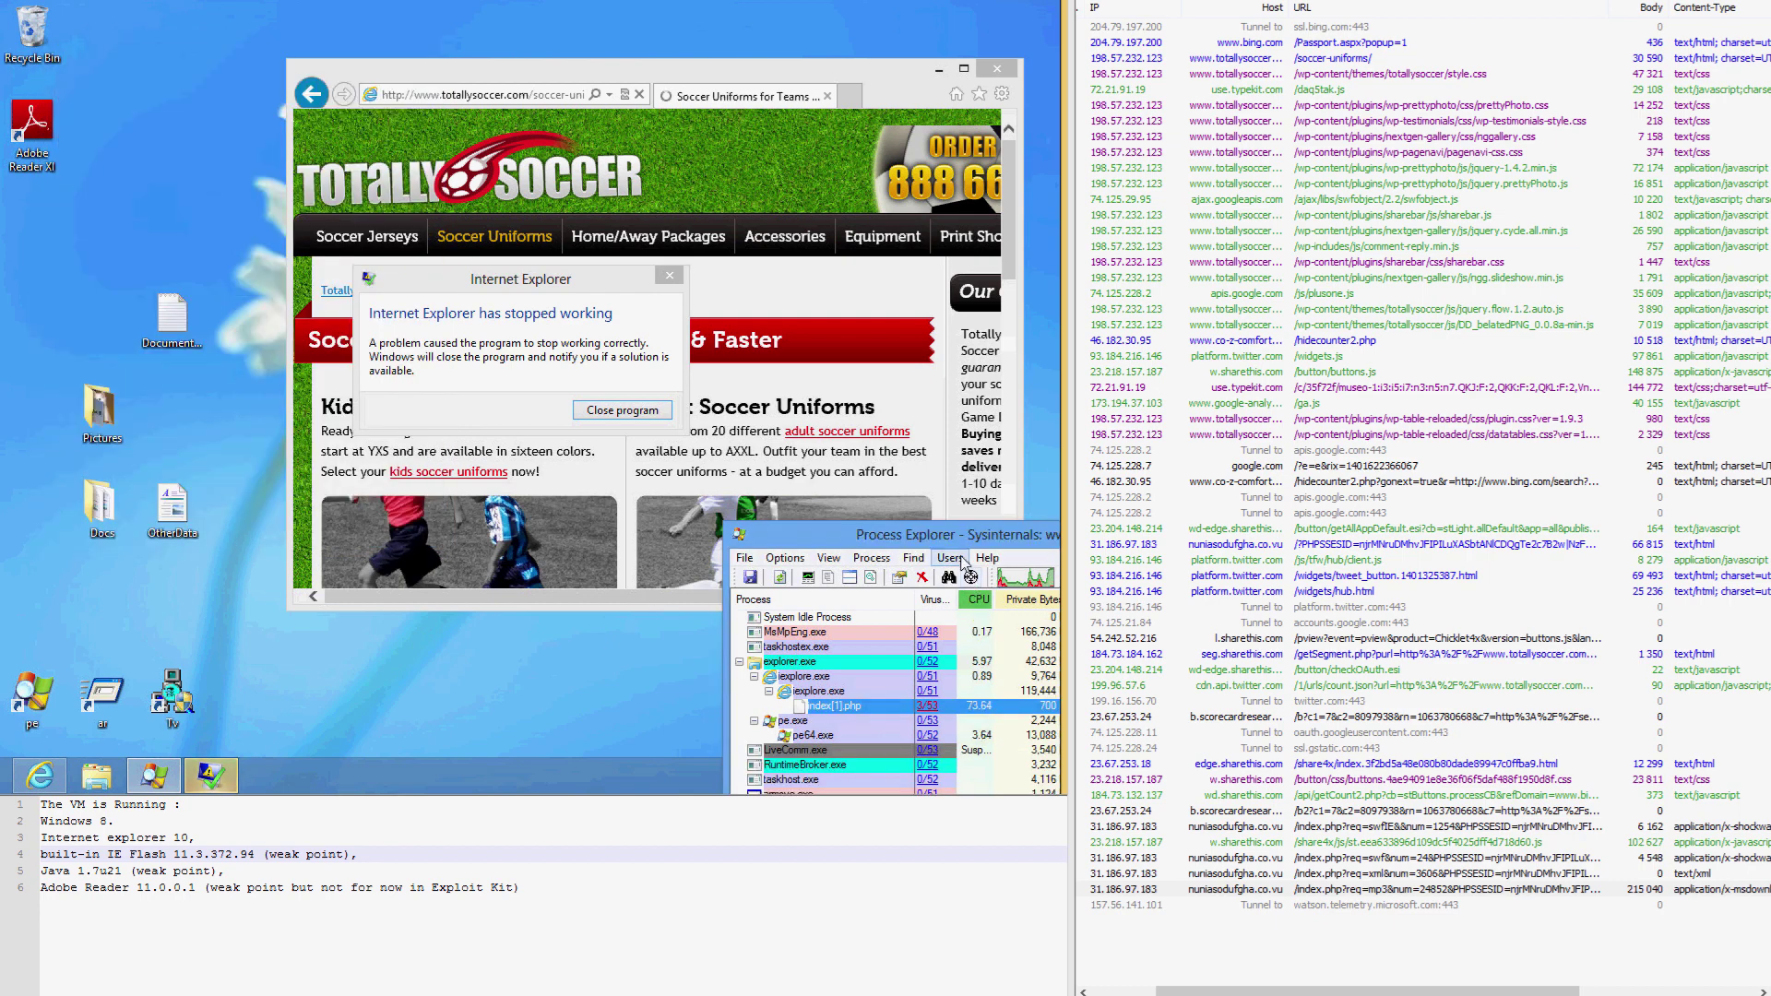
{"action": "double_click", "coordinate": [915, 538]}
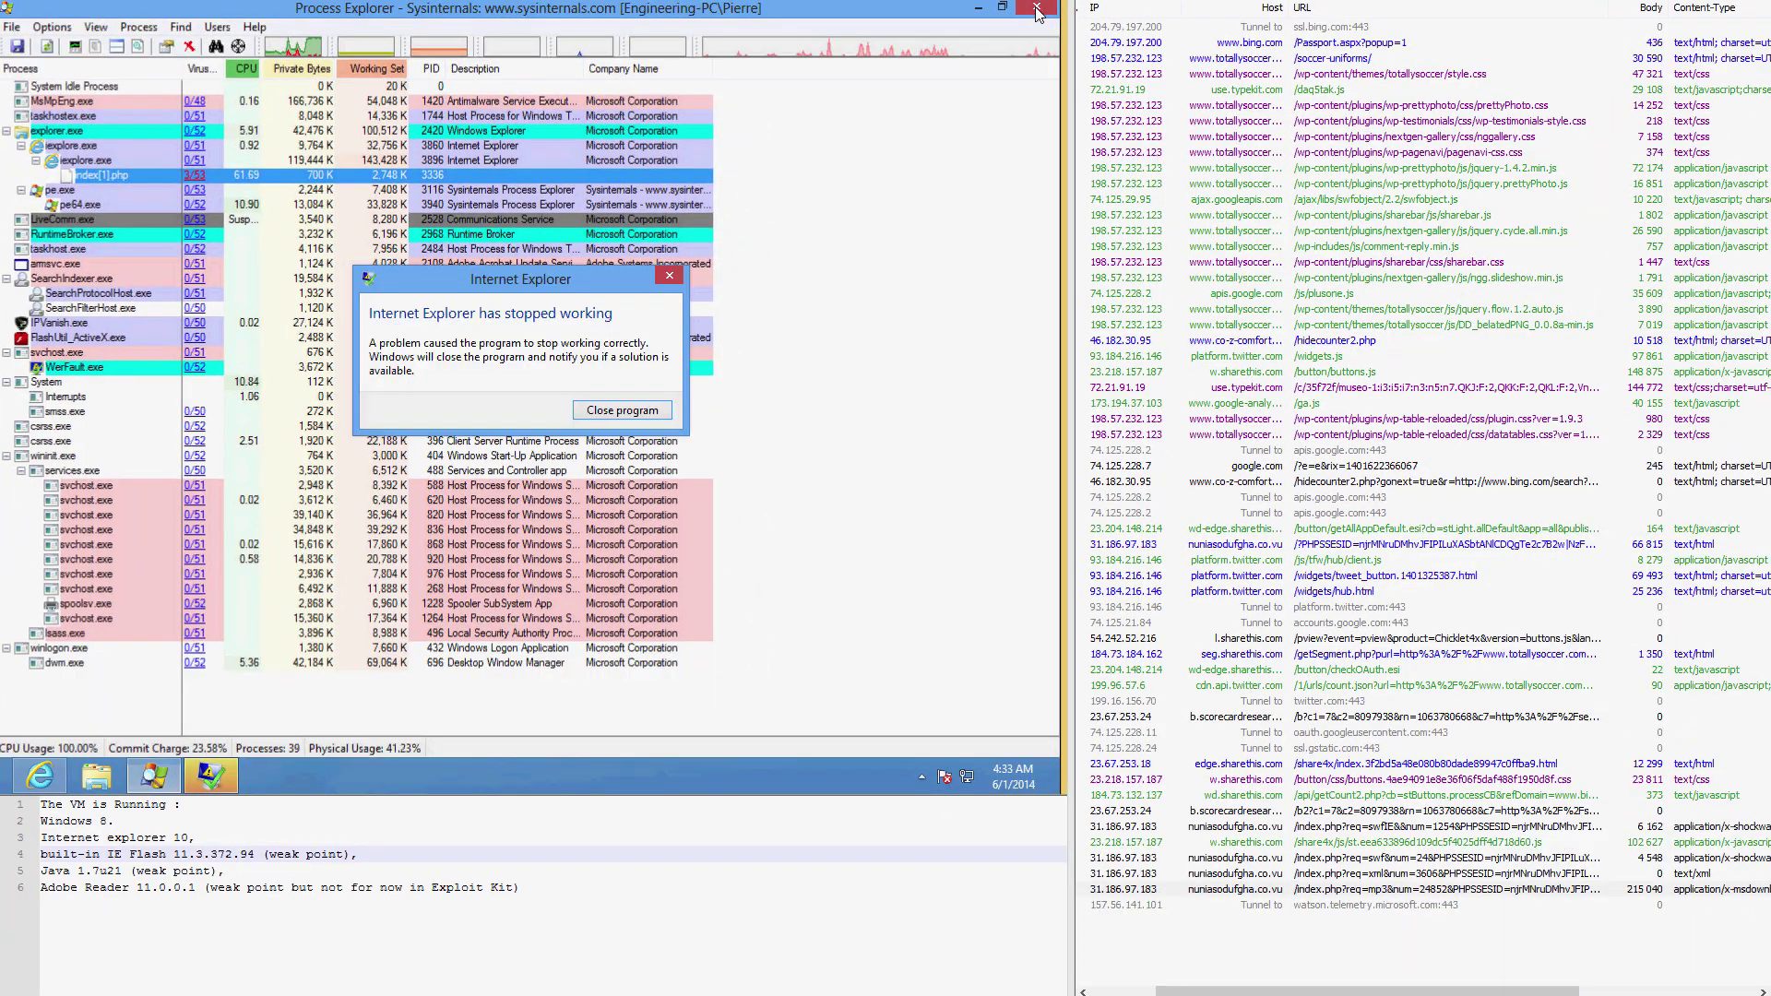
Step: Restore Process Explorer, dismiss the Internet Explorer crash dialog, and close the browser window
{"action": "left_click", "coordinate": [1036, 9]}
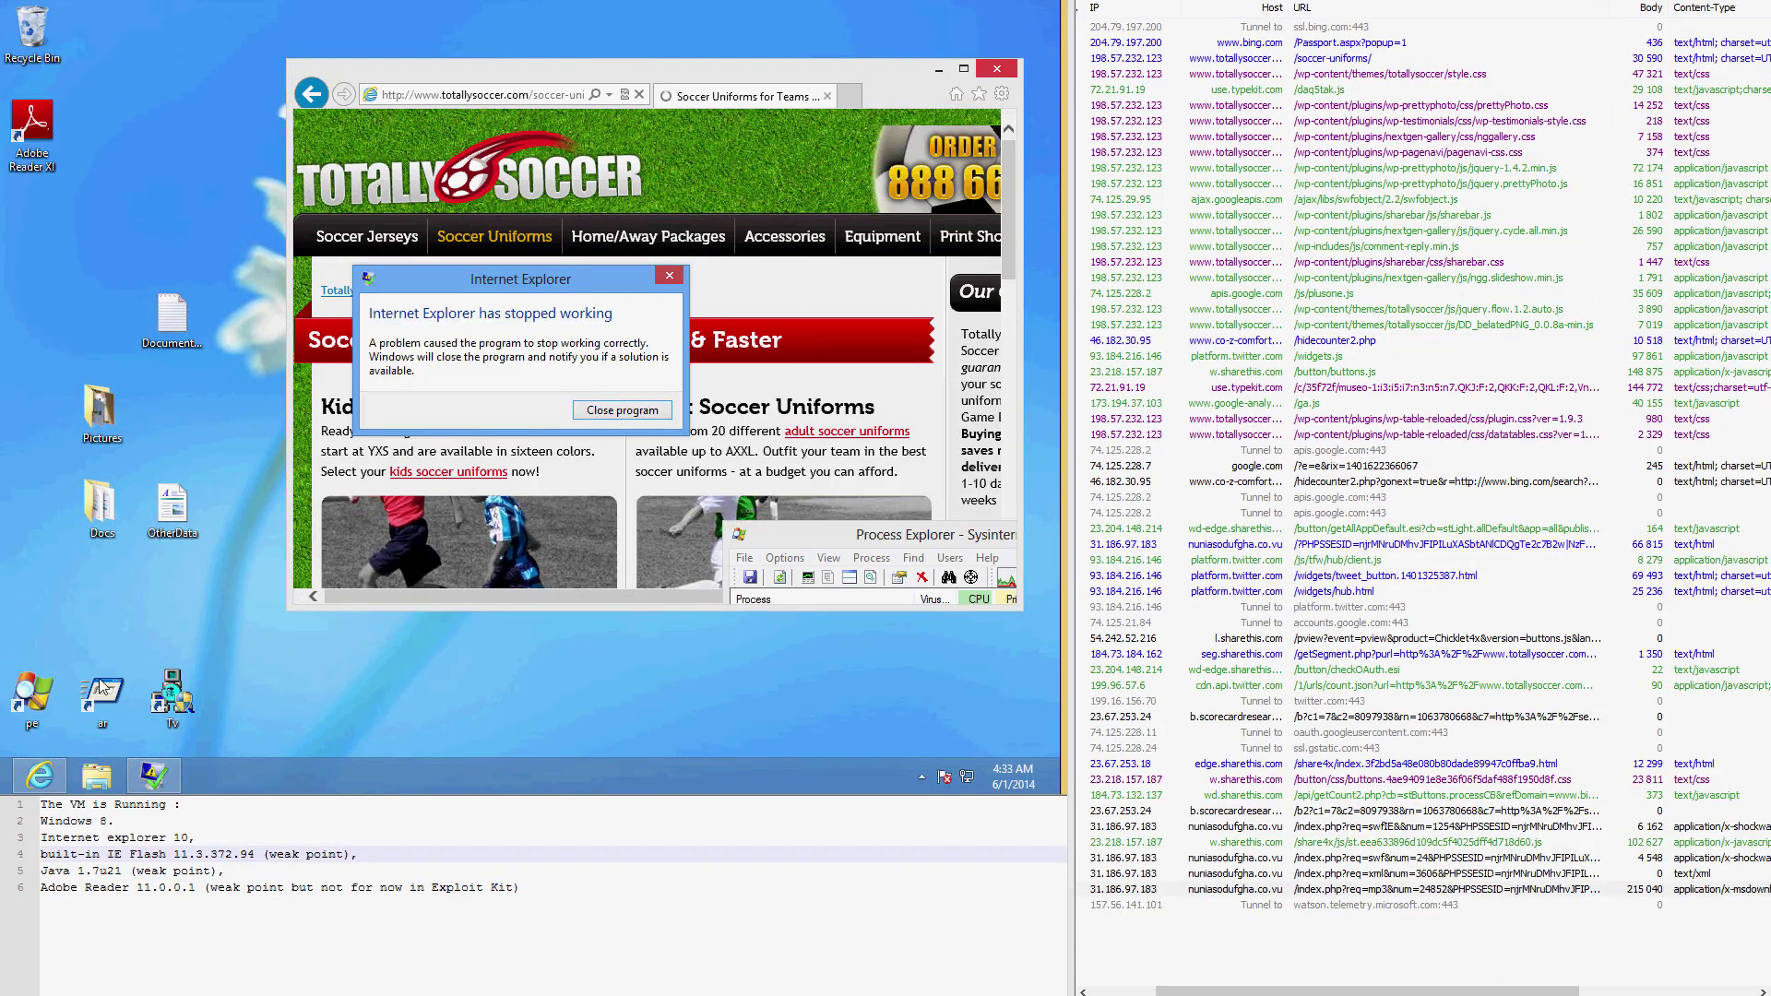
{"action": "left_click", "coordinate": [612, 412]}
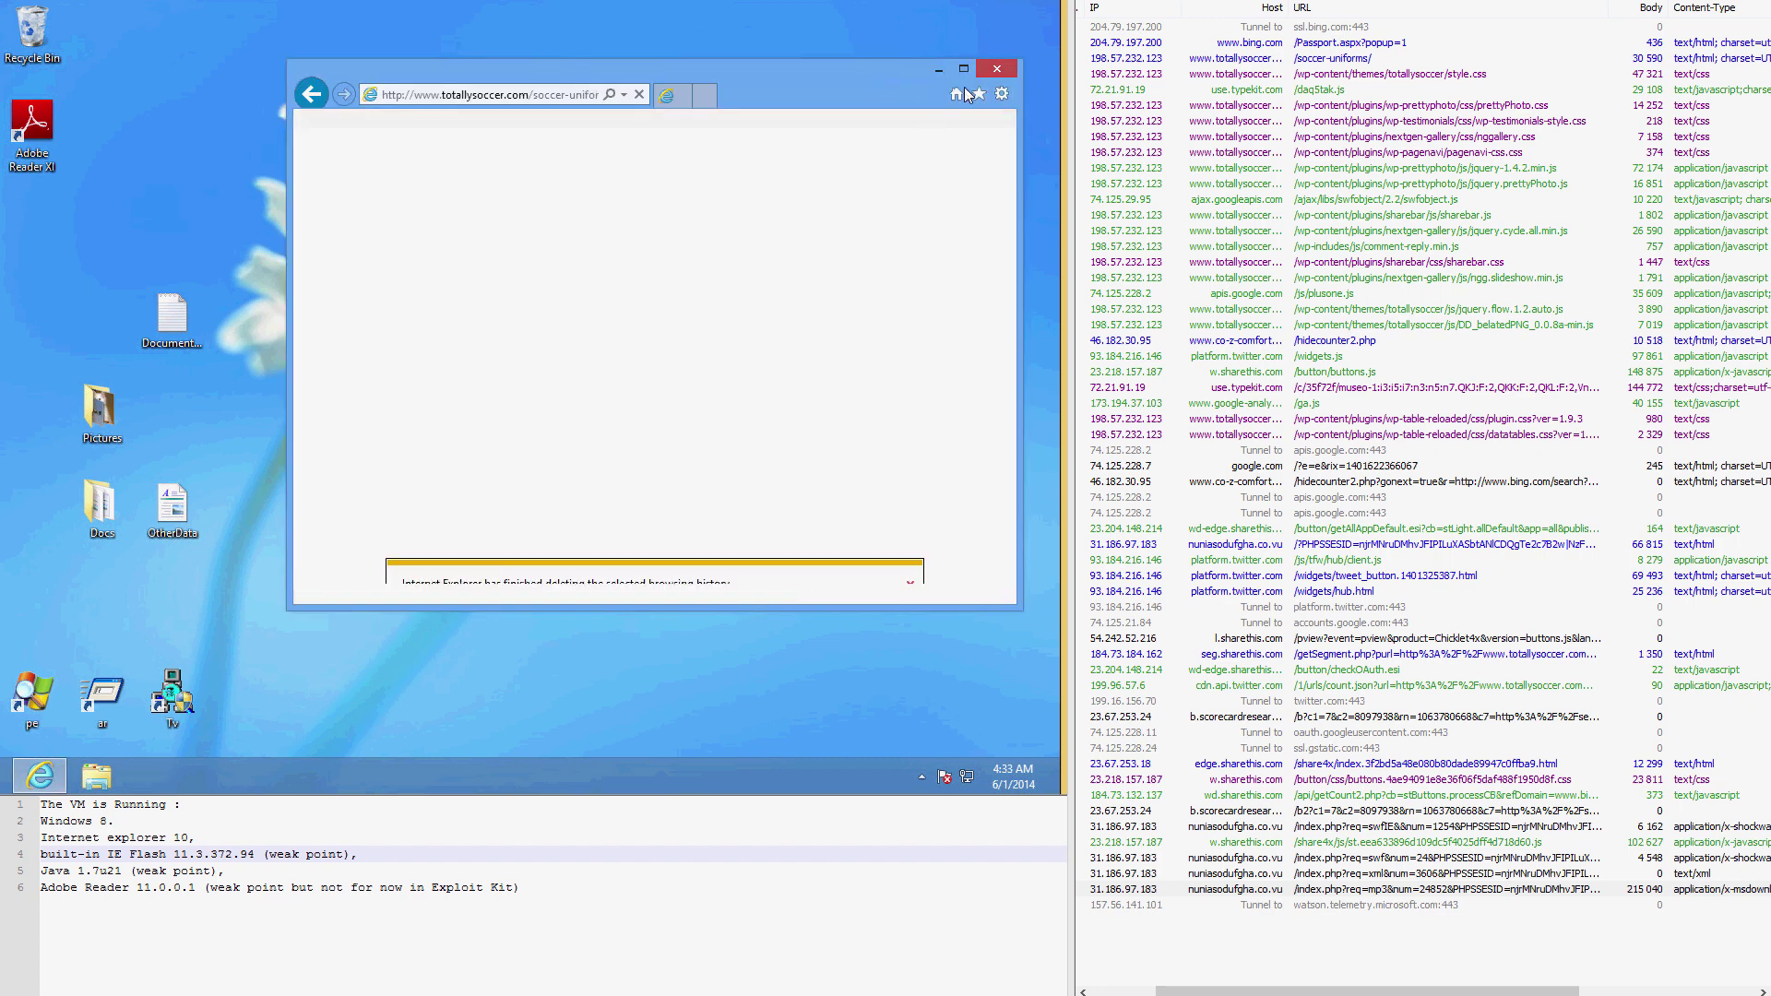
{"action": "left_click", "coordinate": [994, 70]}
{"action": "left_click", "coordinate": [762, 333]}
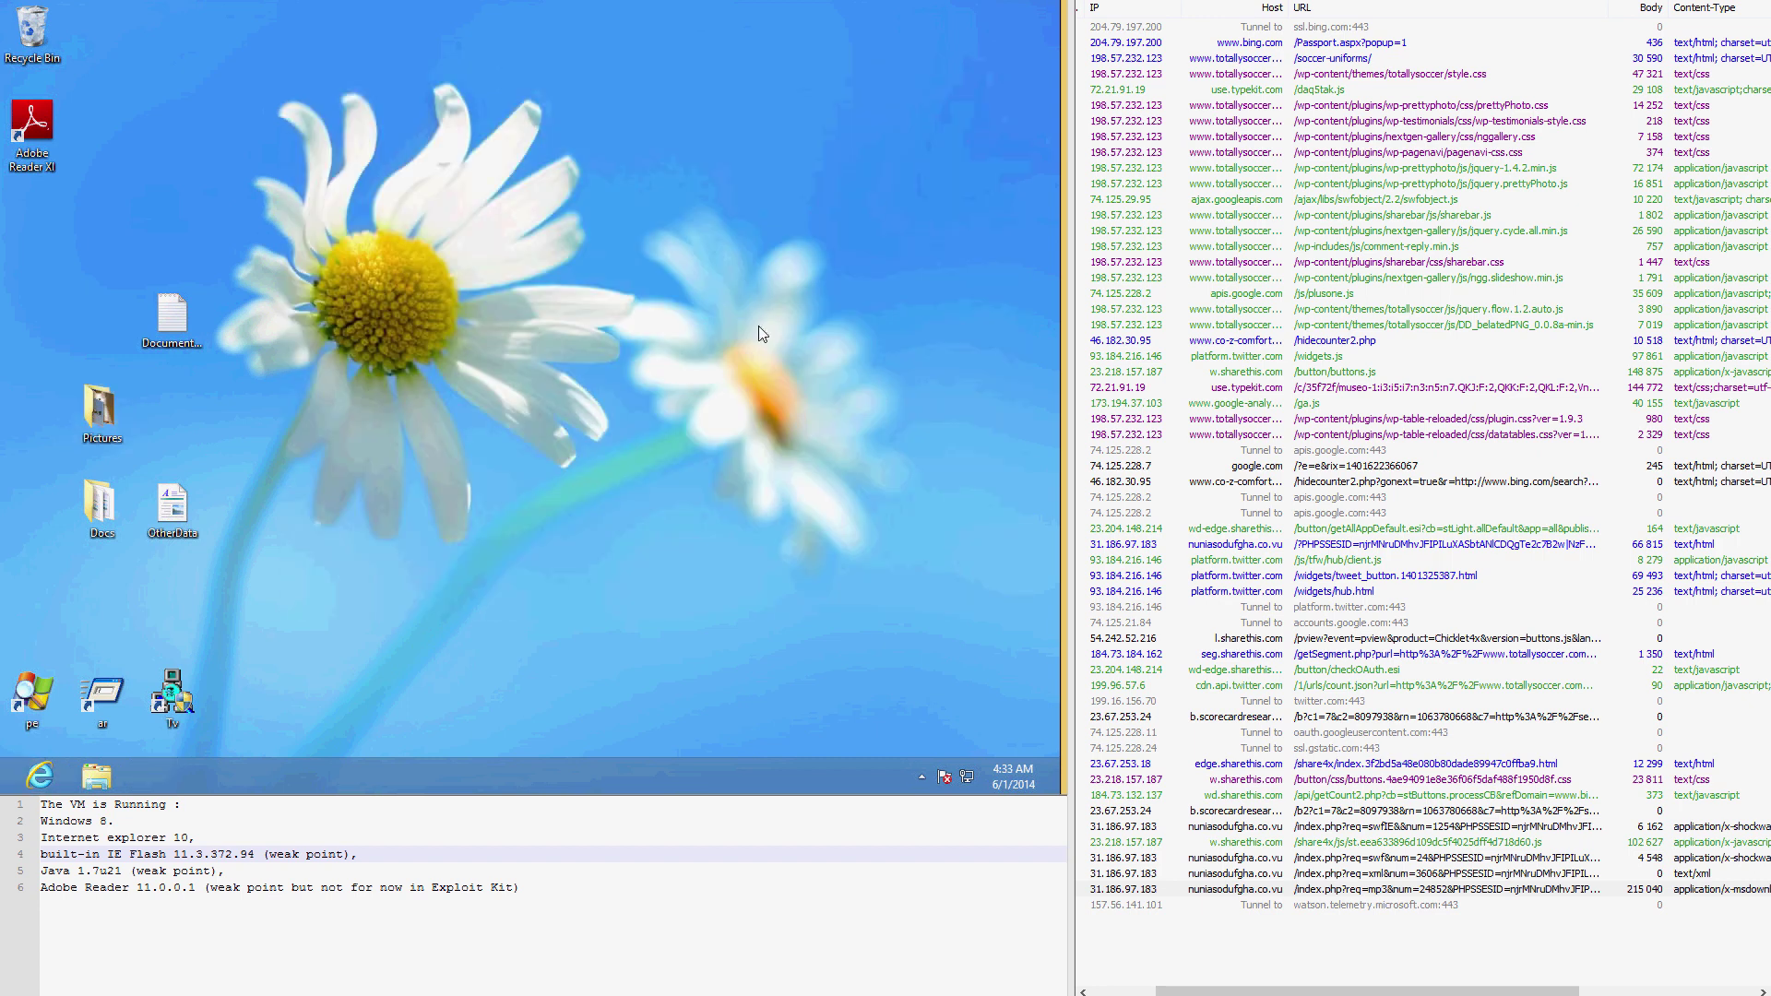
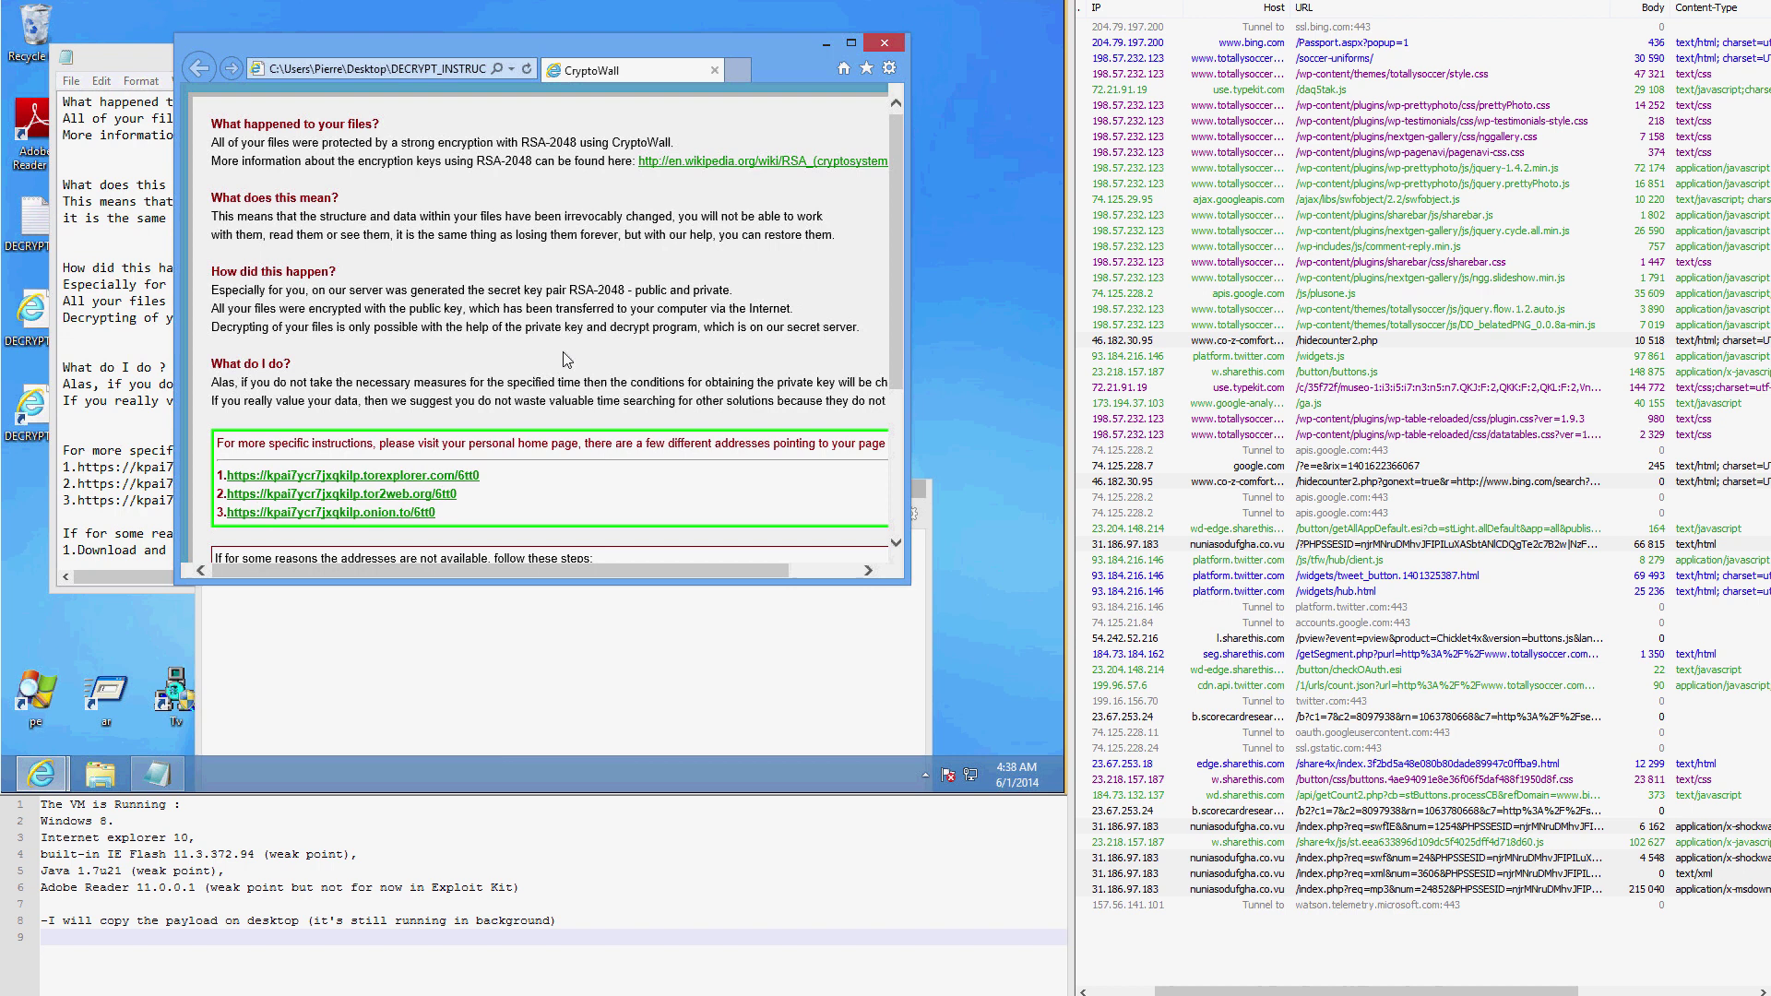
Step: Scroll through the Notepad ransom note and CryptoWall page, then move the Decrypt service page into full view
{"action": "left_click", "coordinate": [162, 71]}
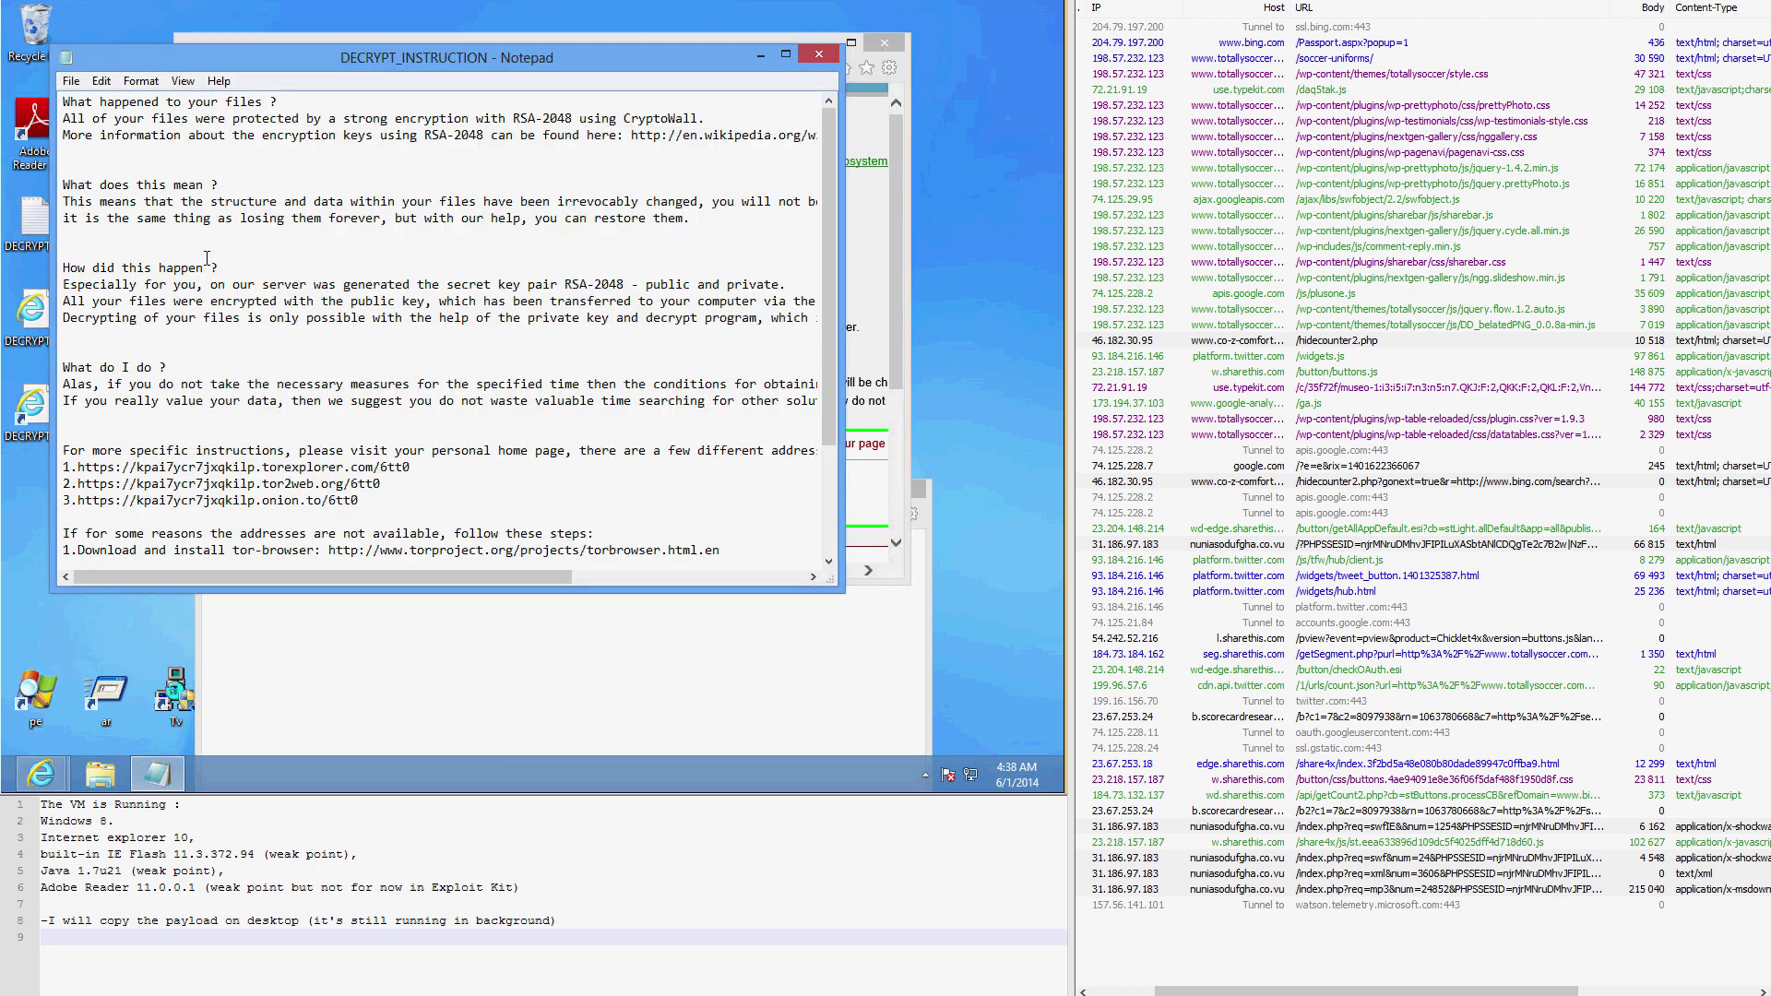
{"action": "scroll", "coordinate": [207, 260], "scroll_direction": "down", "scroll_amount": 3}
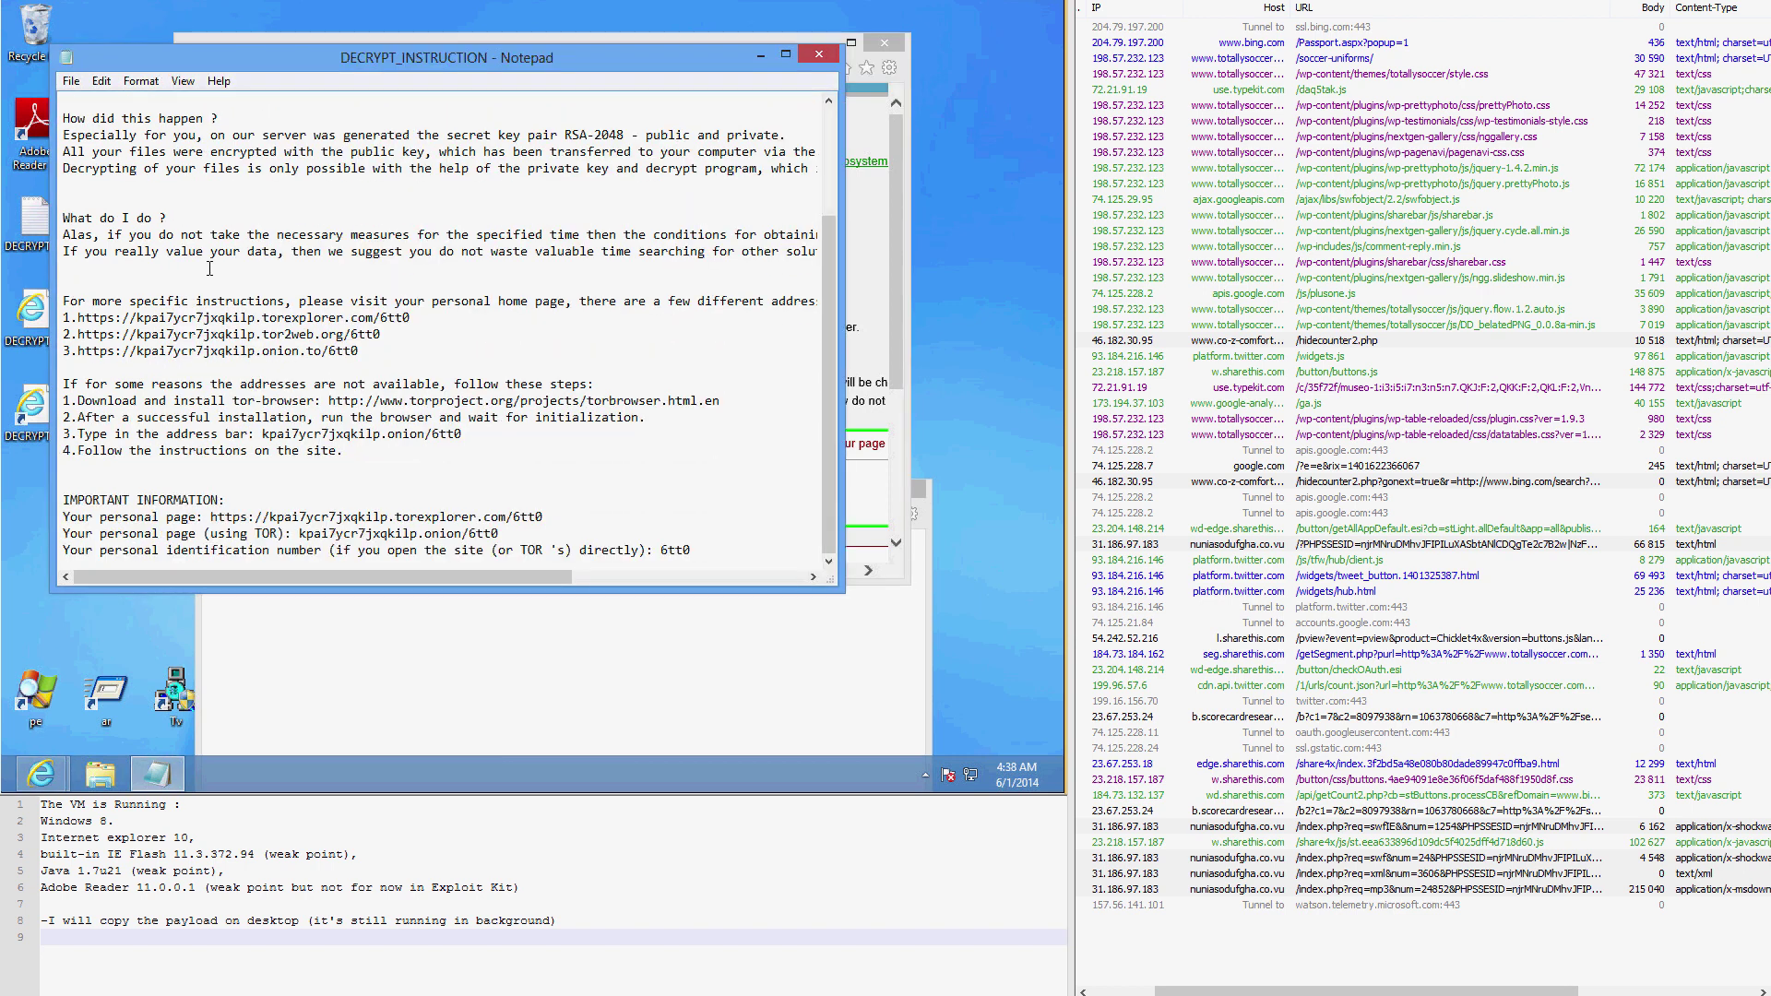
{"action": "left_click", "coordinate": [893, 231]}
{"action": "left_click_drag", "start_coordinate": [894, 230], "coordinate": [898, 299]}
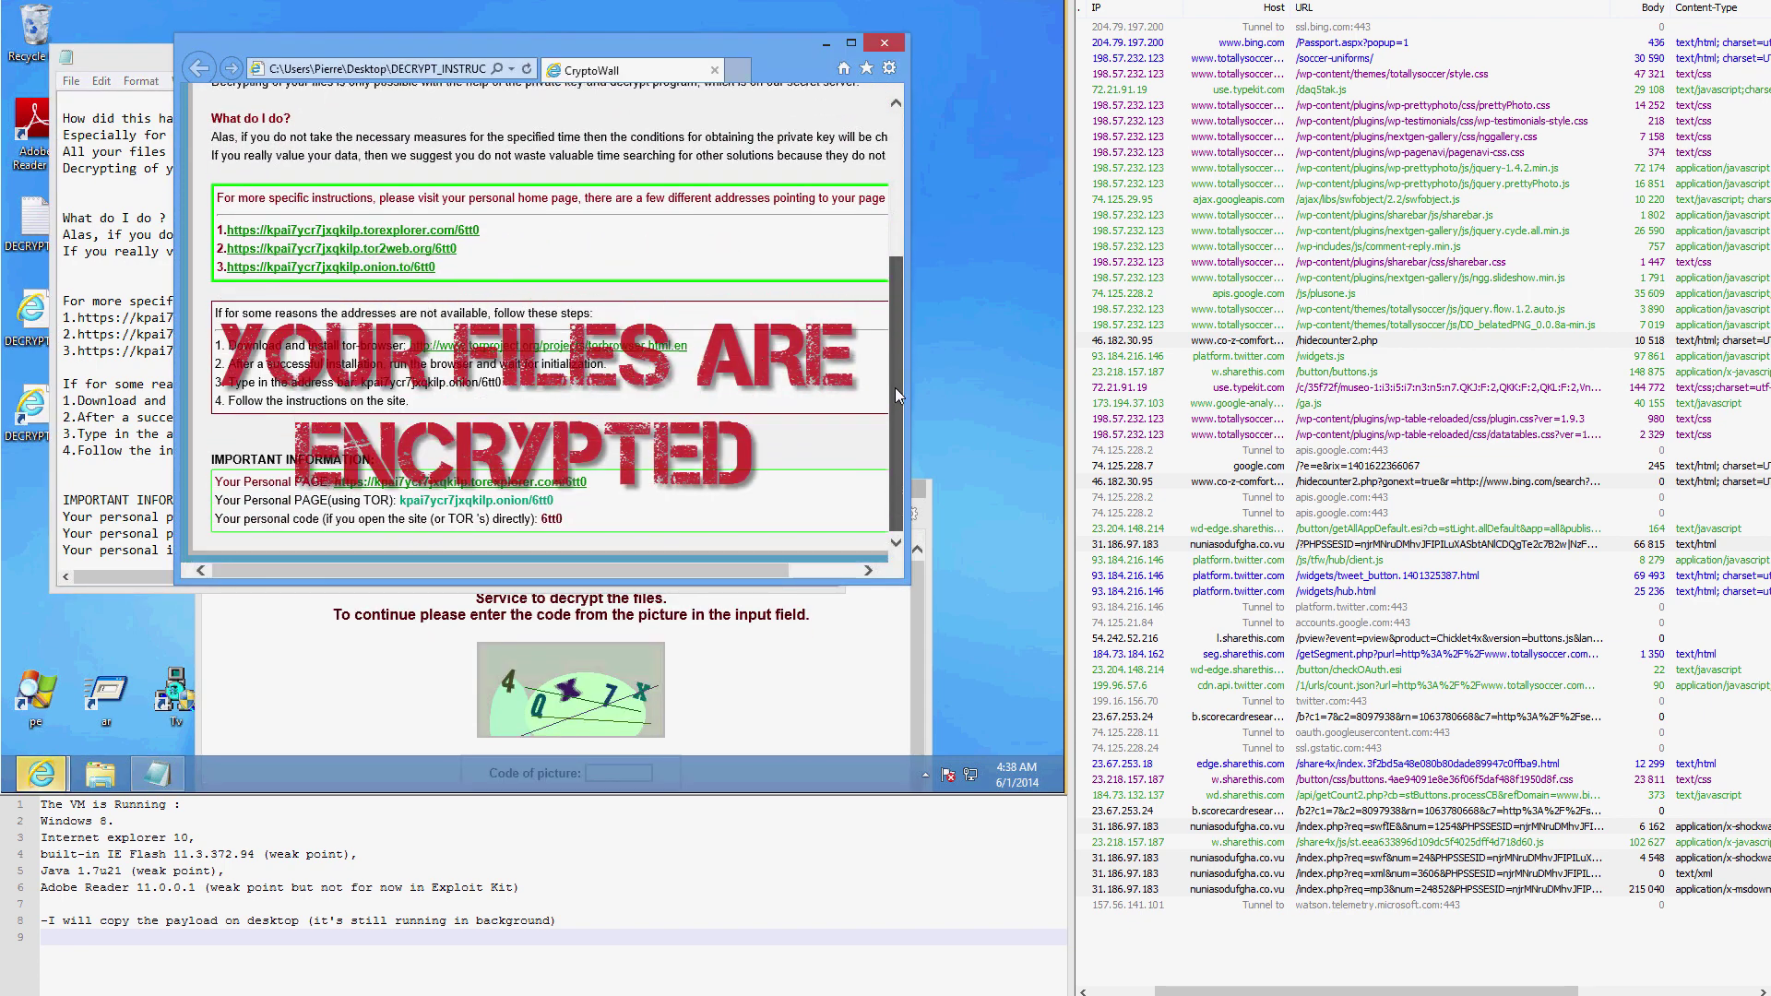
{"action": "left_click_drag", "start_coordinate": [777, 500], "coordinate": [815, 92]}
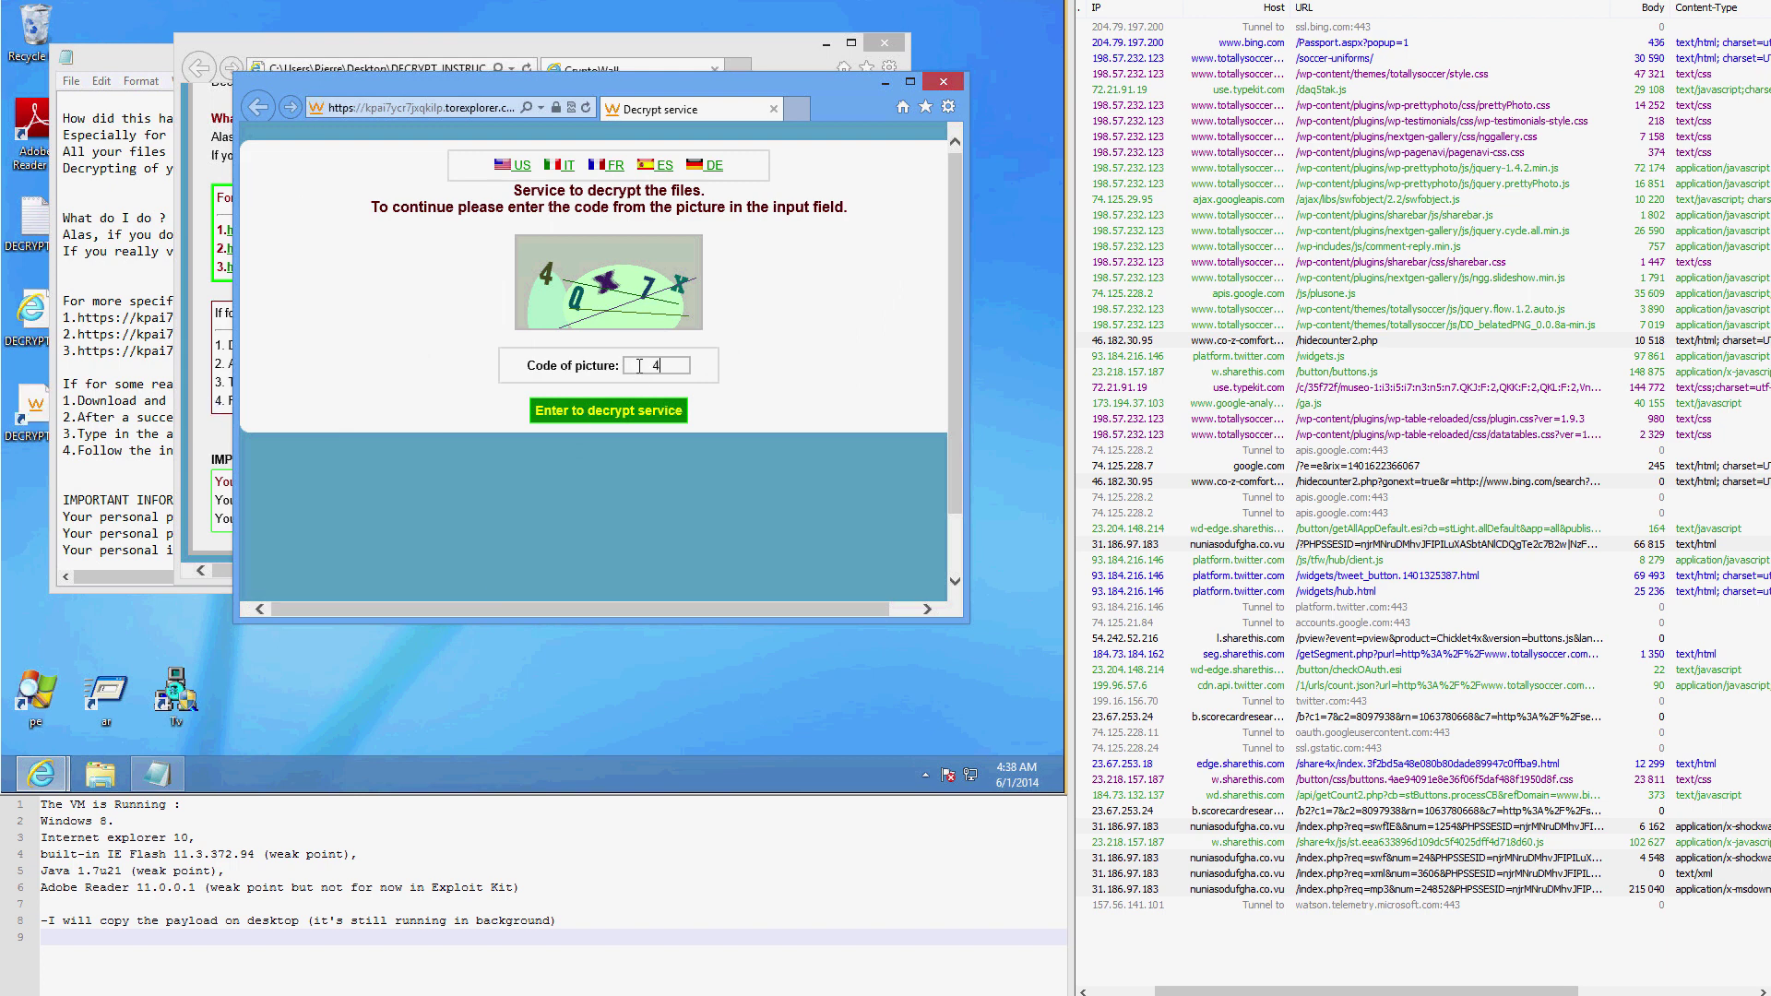
Step: Complete the picture code as 4QX7X and submit it, with the DECRYPT_INSTRUCTION note back in front
{"action": "type", "text": "X"}
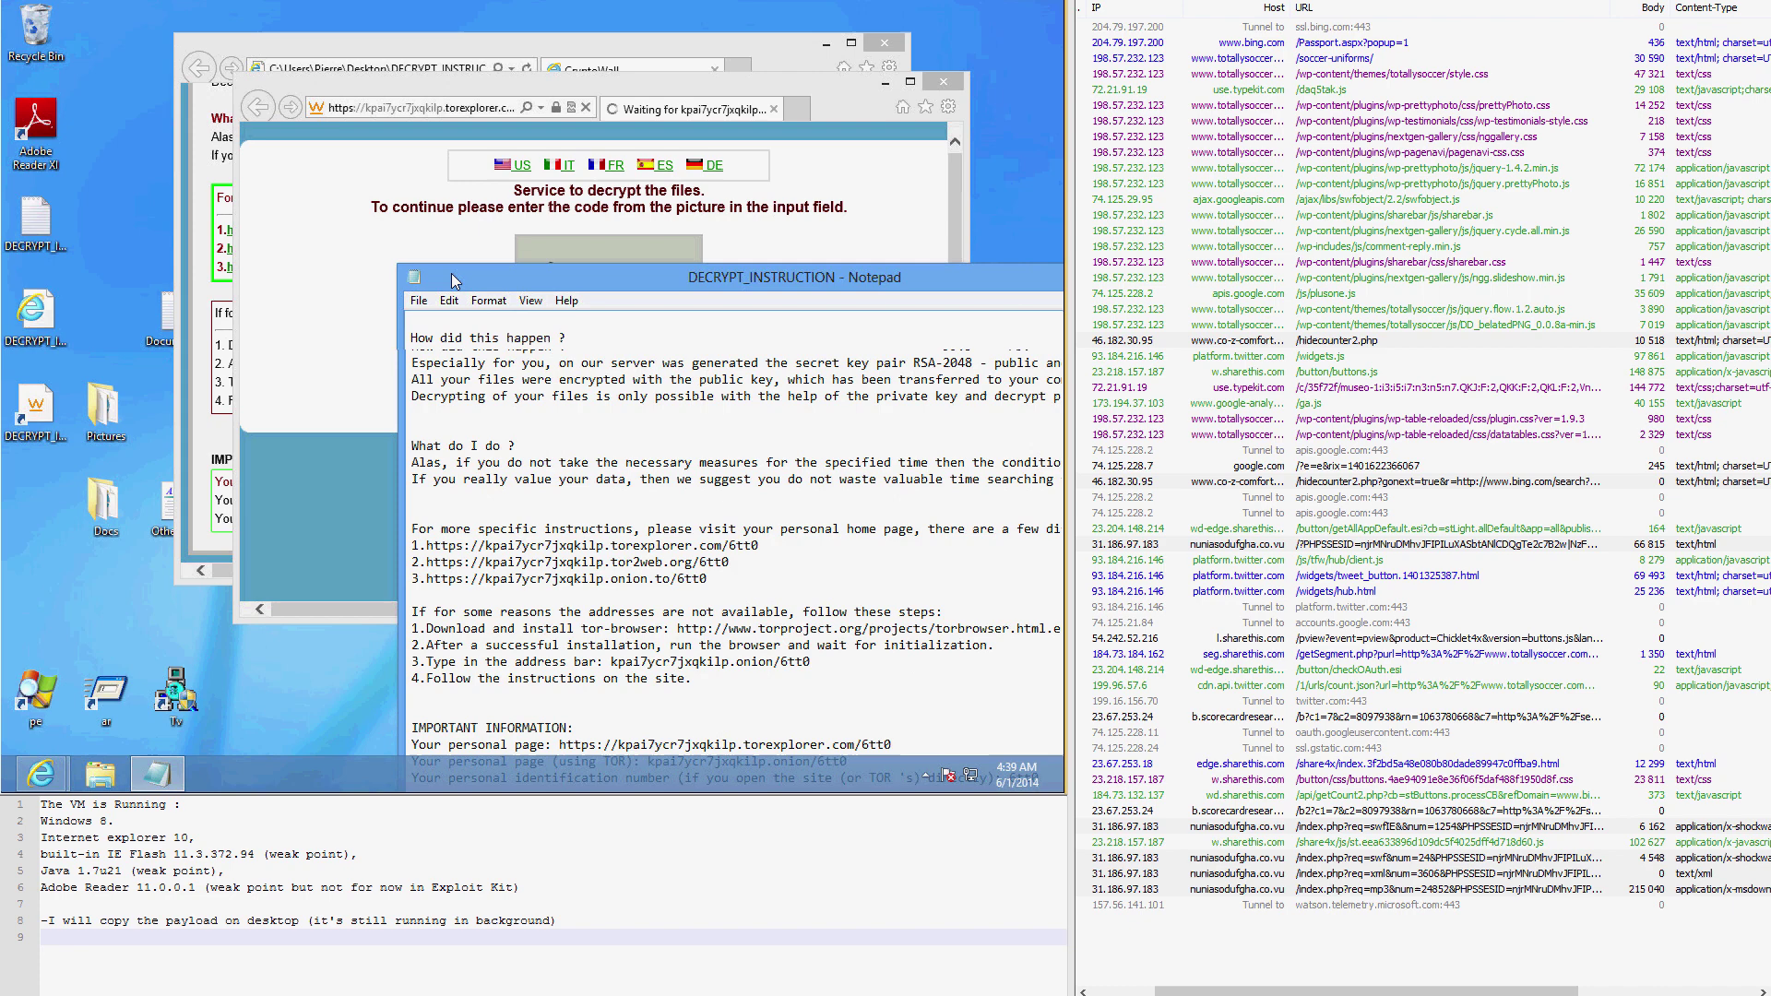
{"action": "left_click", "coordinate": [818, 55]}
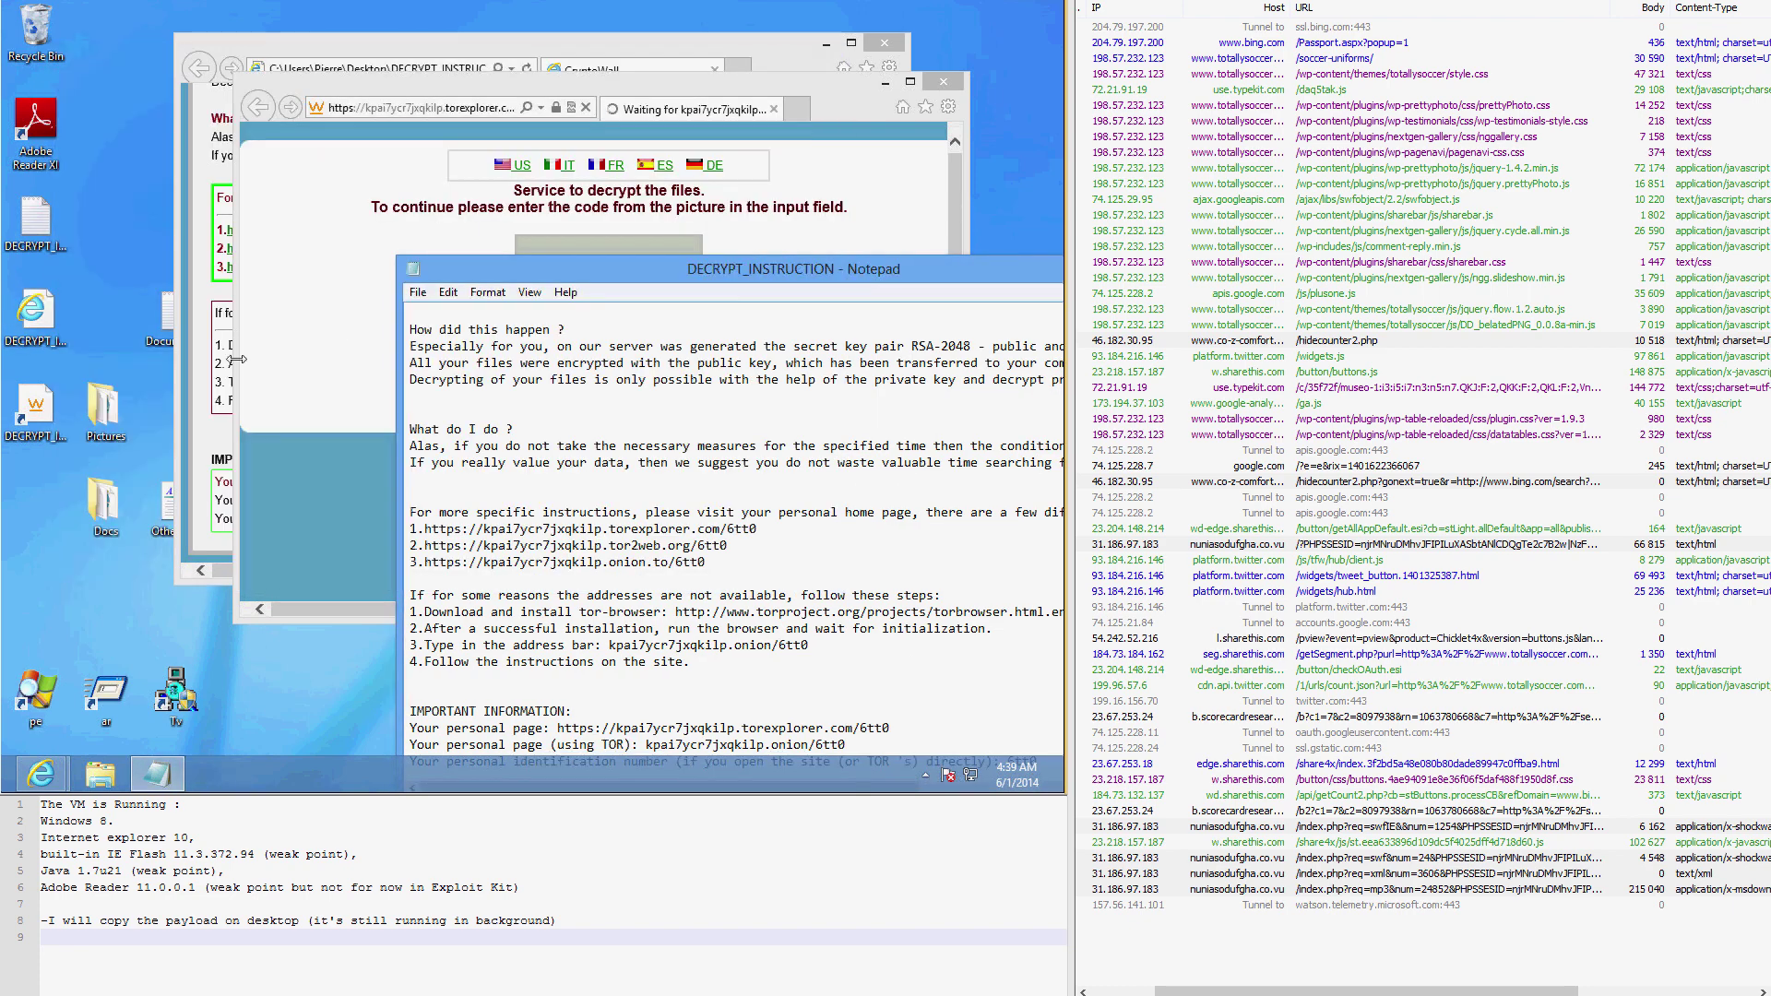
Step: Open the Docs folder and an encrypted Document1.txt file, then close the garbled file windows
{"action": "left_click", "coordinate": [841, 79]}
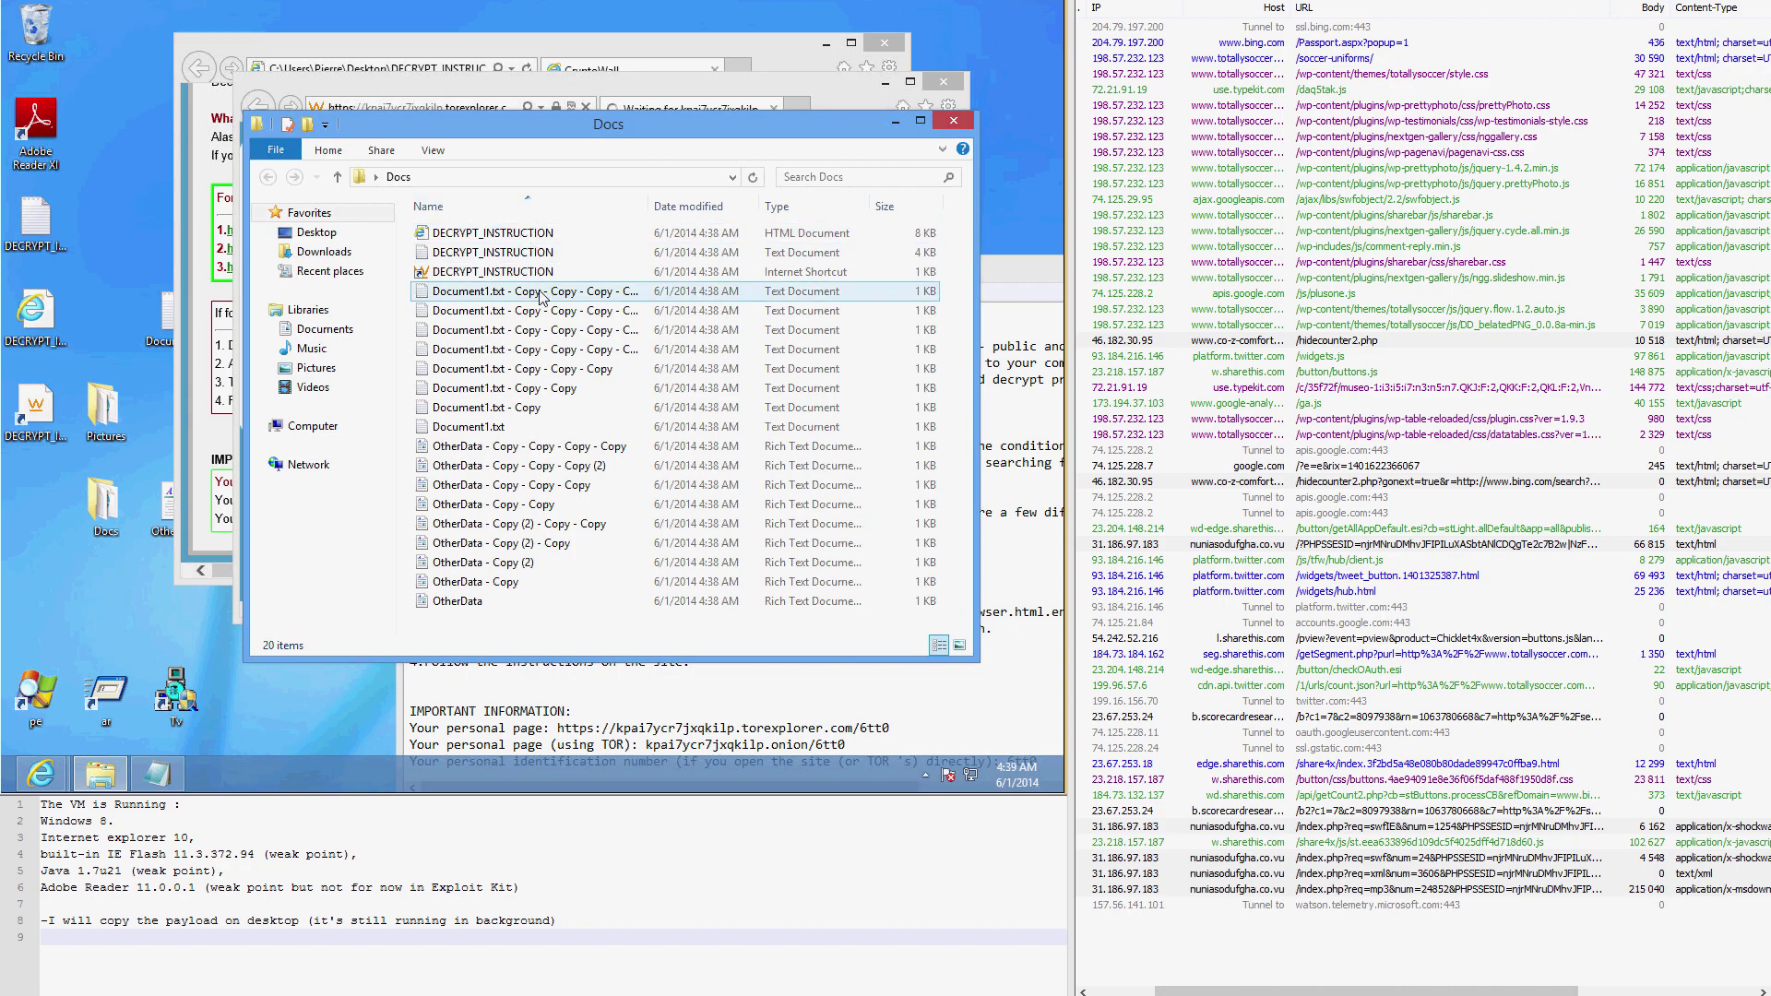
{"action": "double_click", "coordinate": [540, 290]}
{"action": "key", "text": "alt+F4"}
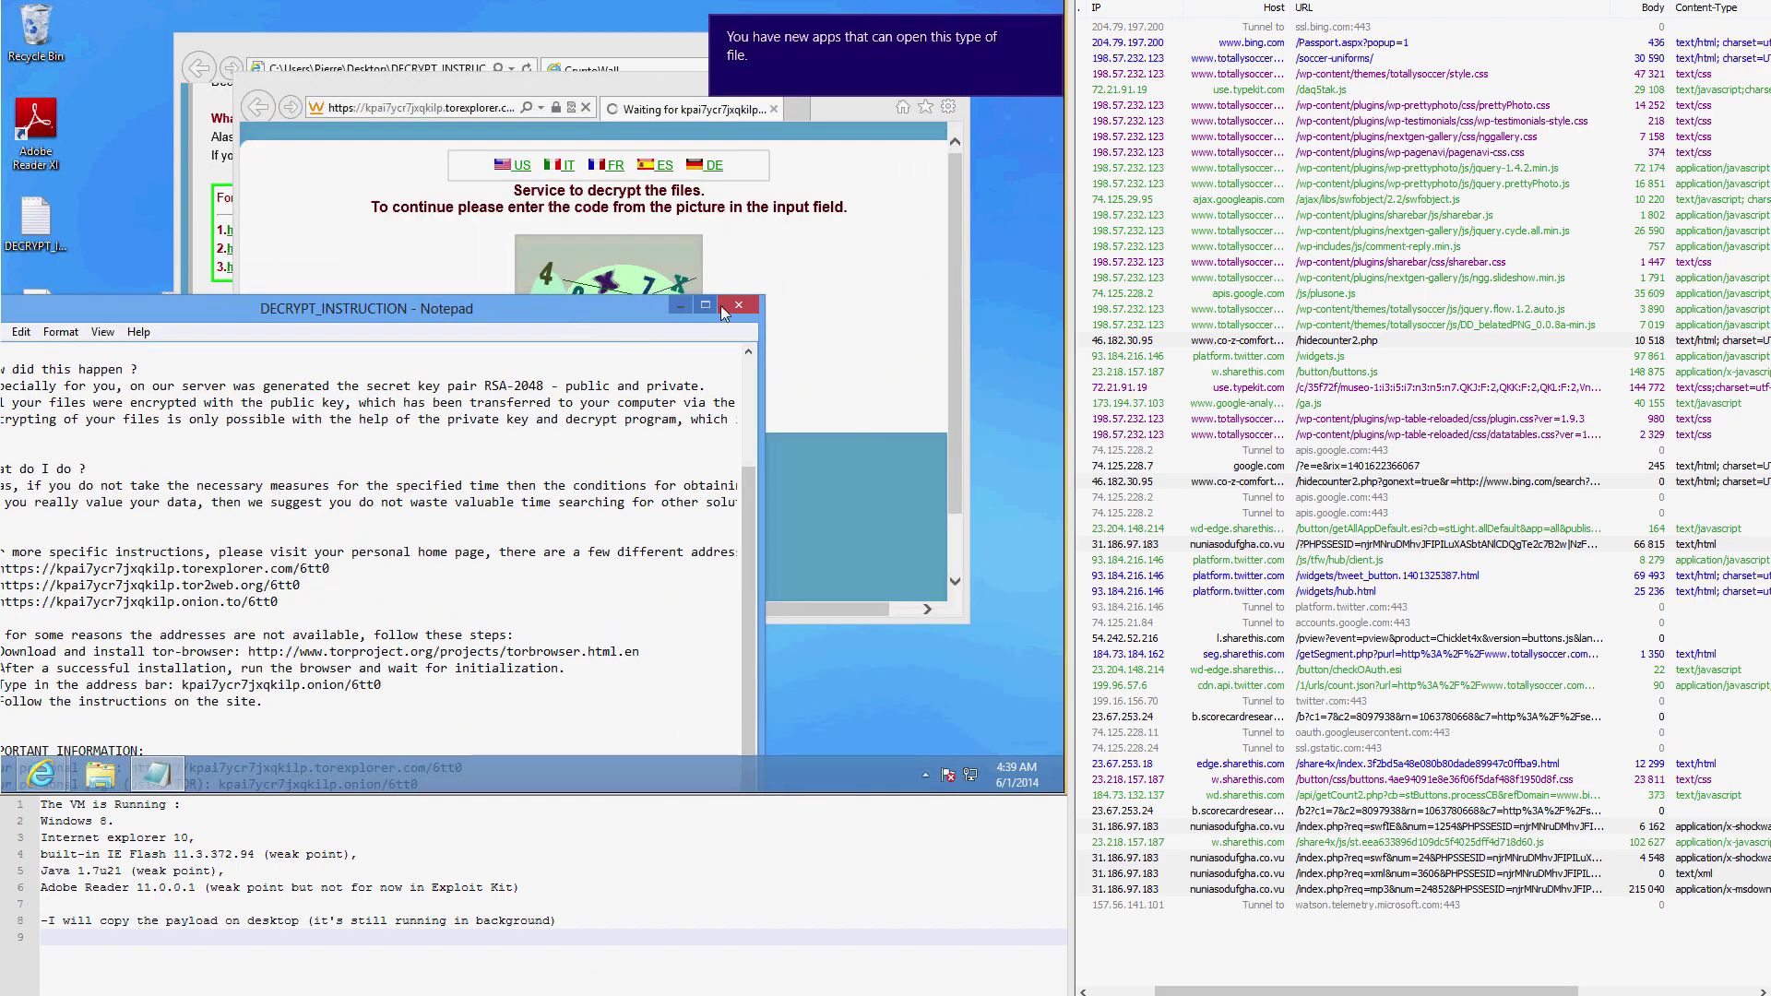
{"action": "left_click", "coordinate": [738, 306]}
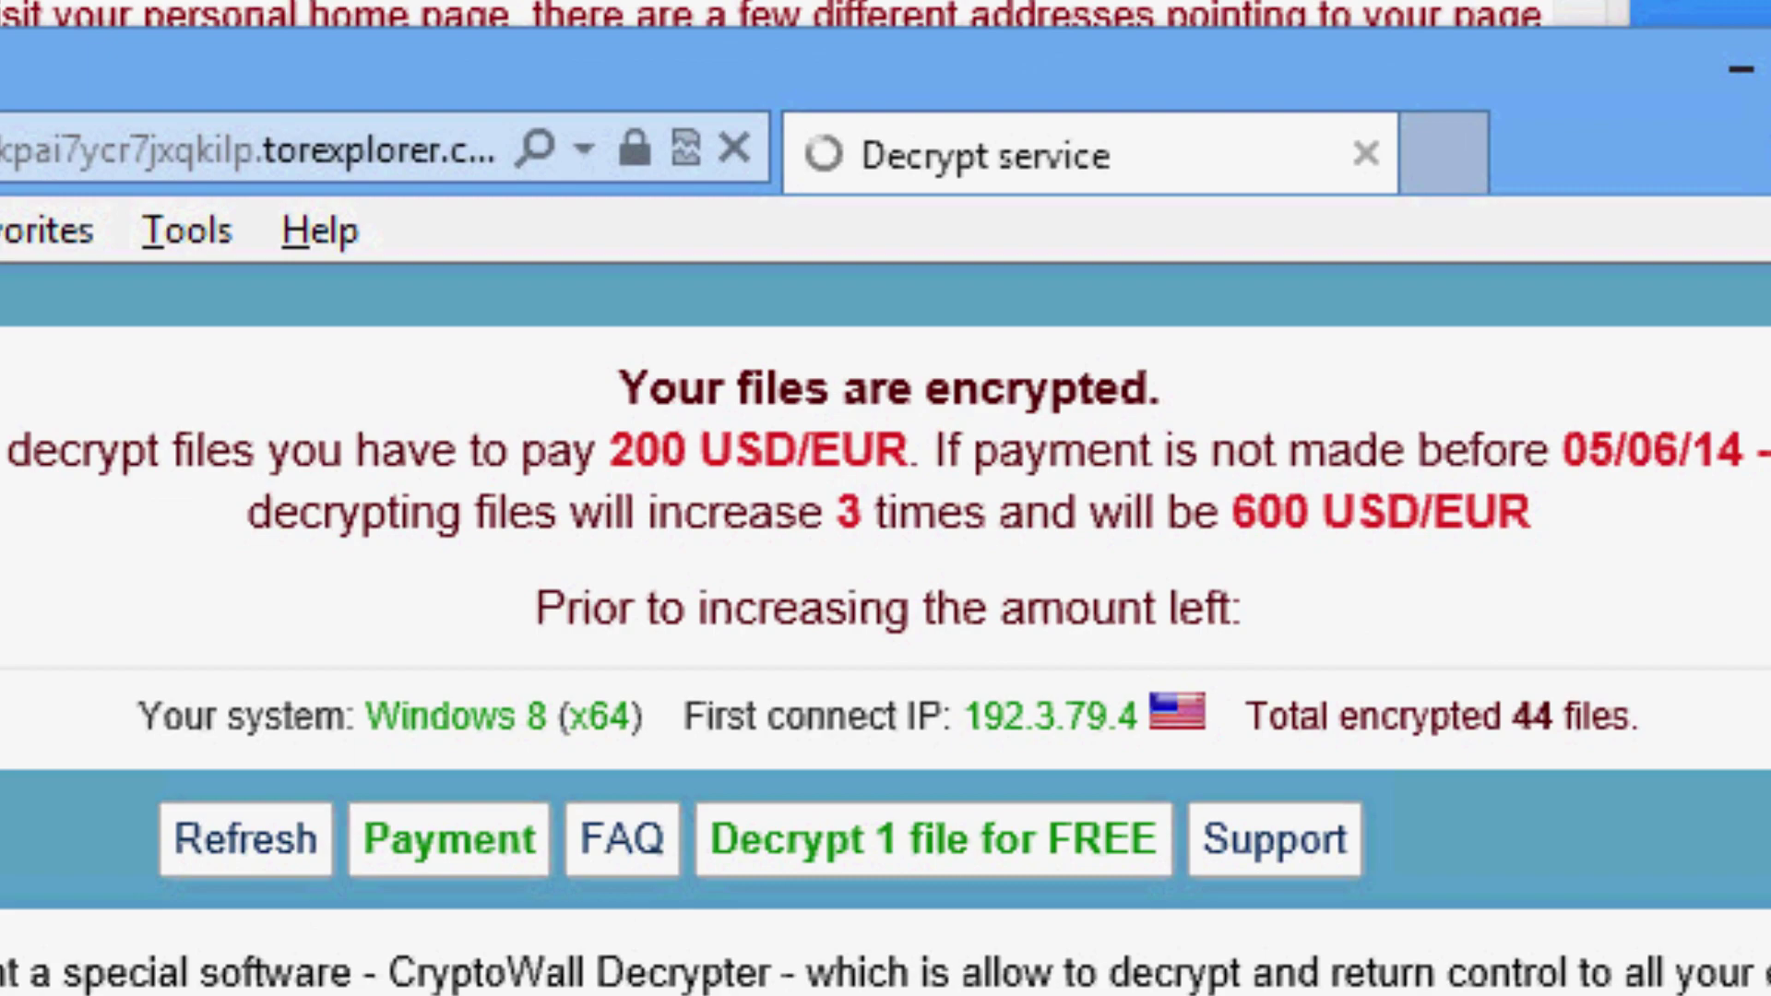
Step: Scroll the Decrypt service page past the 200 USD/EUR demand to the bitcoin payment section
{"action": "scroll", "coordinate": [886, 645], "scroll_direction": "down", "scroll_amount": 5}
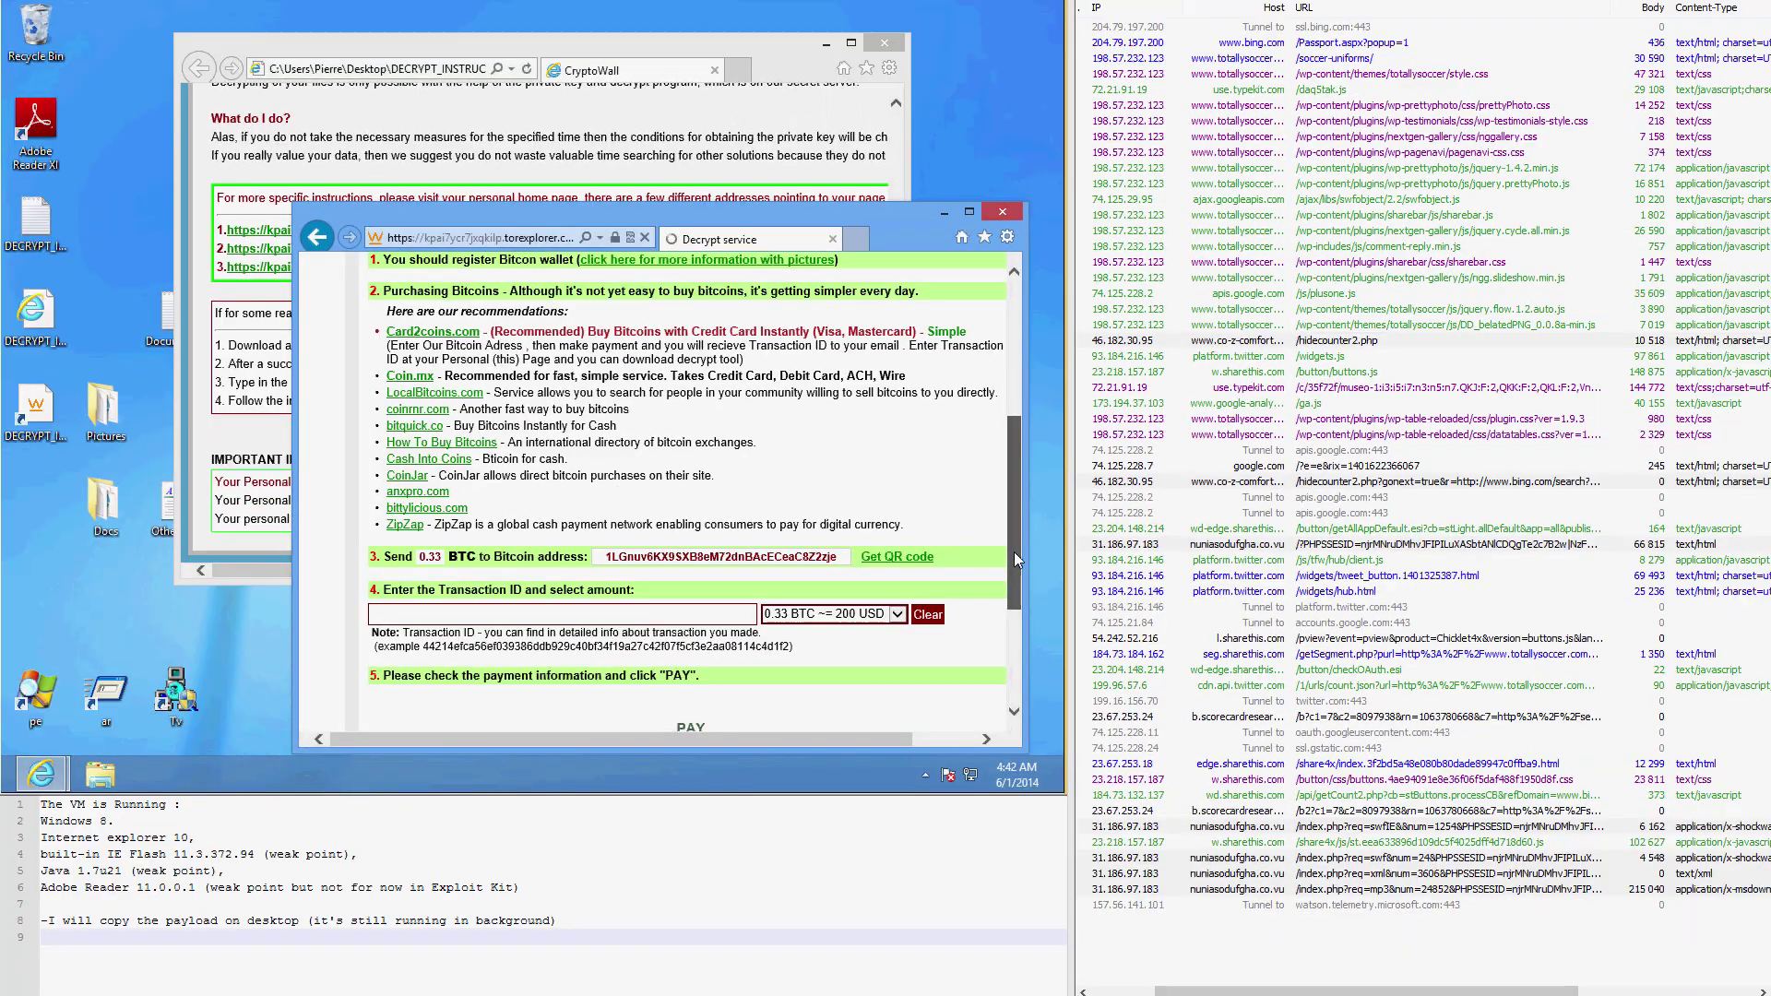
{"action": "left_click_drag", "start_coordinate": [1015, 552], "coordinate": [1004, 664]}
Step: Return to the top of the ransom notice and show the browser menu bar
{"action": "key", "text": "Home"}
{"action": "key", "text": "alt"}
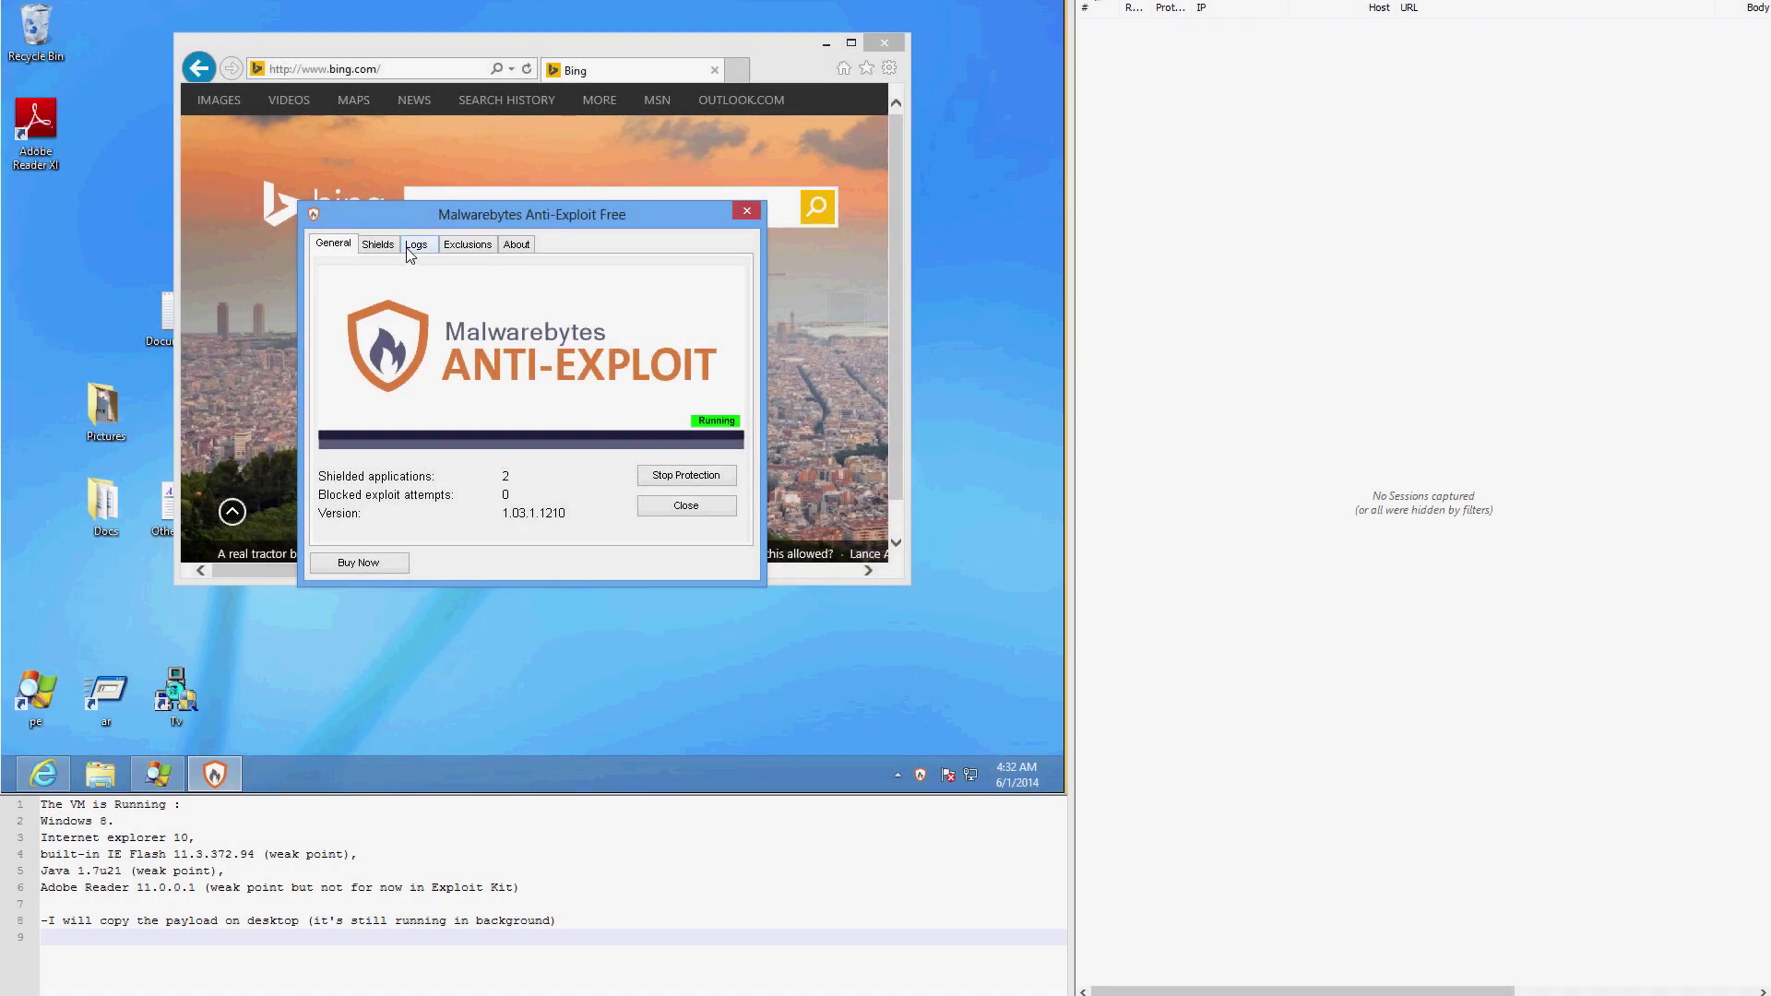
Step: Review the Anti-Exploit Shields, Logs and General tabs, then close the Anti-Exploit window
{"action": "left_click", "coordinate": [391, 248]}
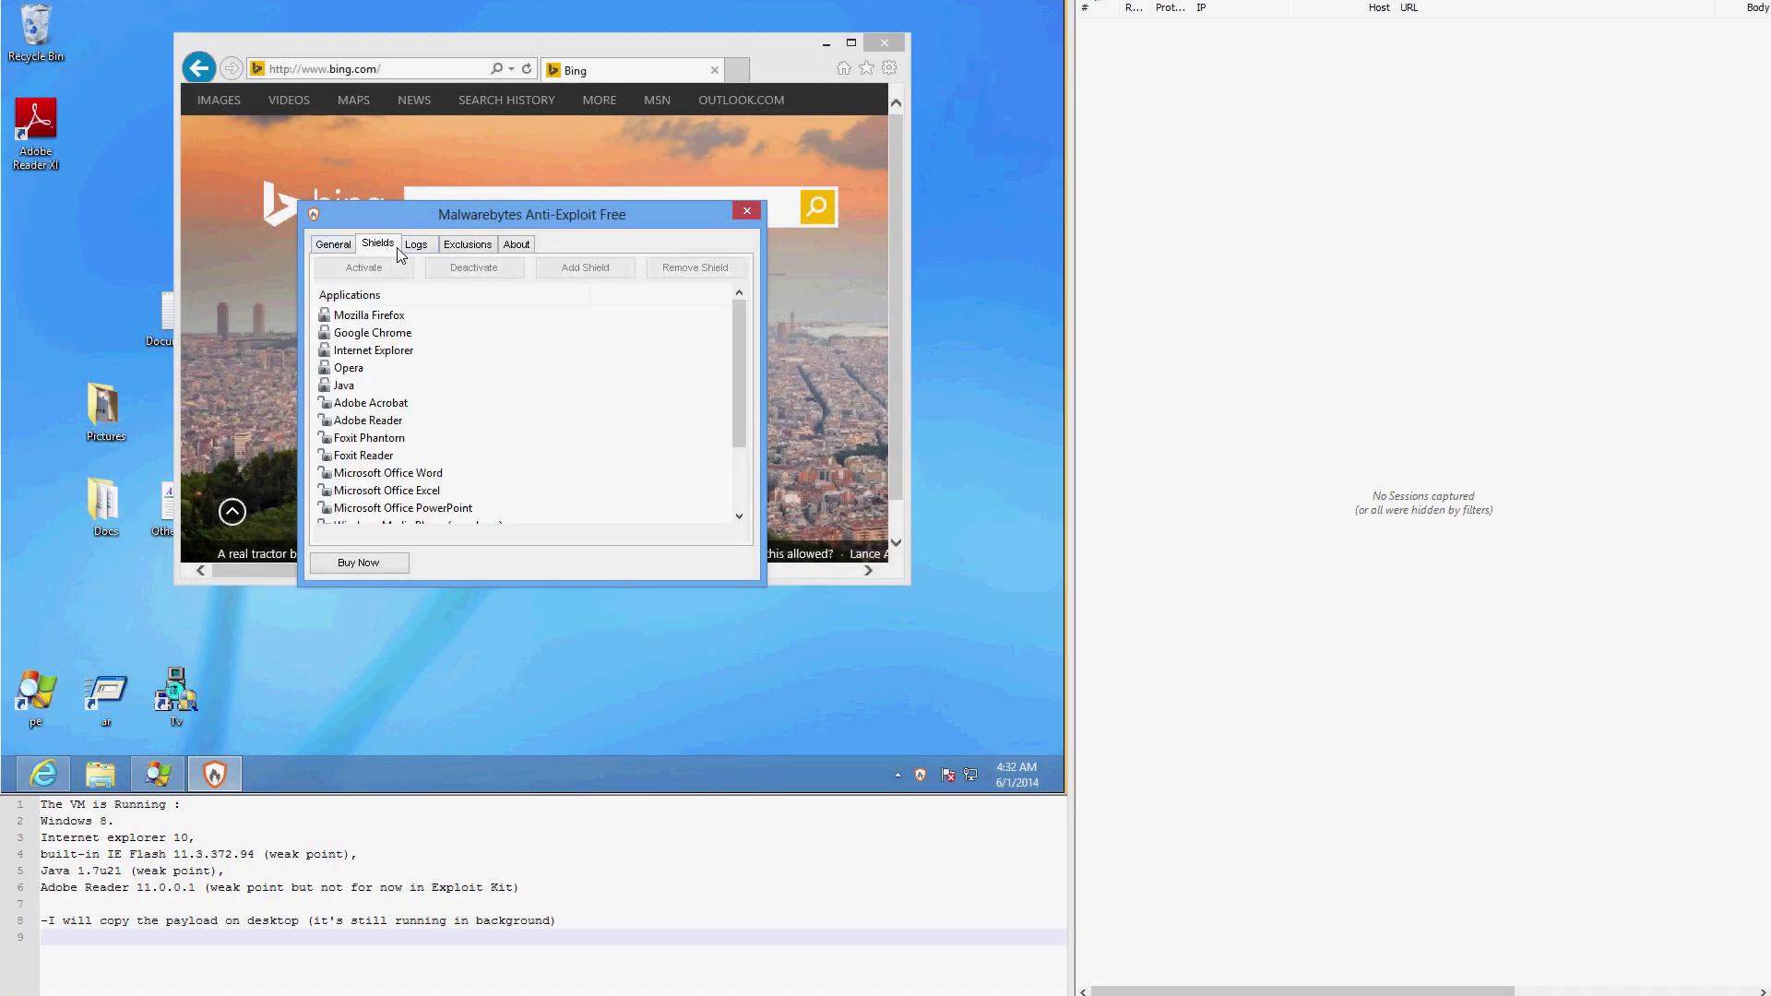
{"action": "left_click", "coordinate": [404, 247]}
{"action": "left_click", "coordinate": [350, 245]}
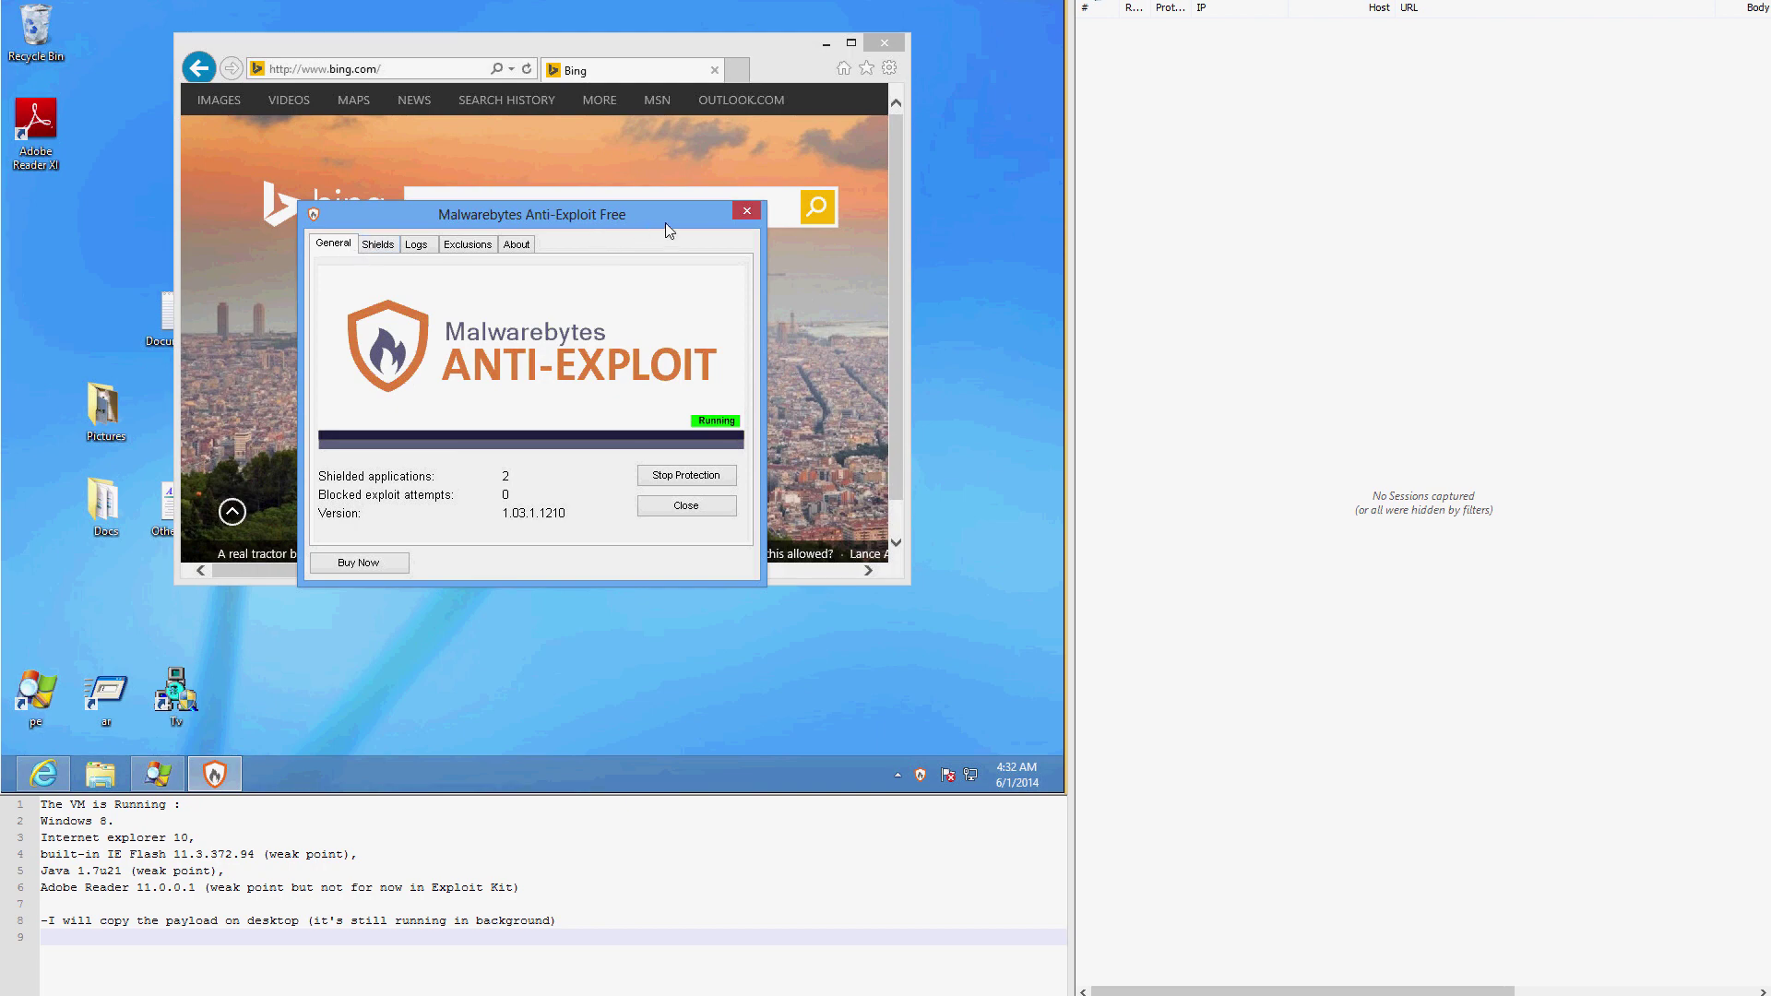
{"action": "left_click", "coordinate": [739, 215]}
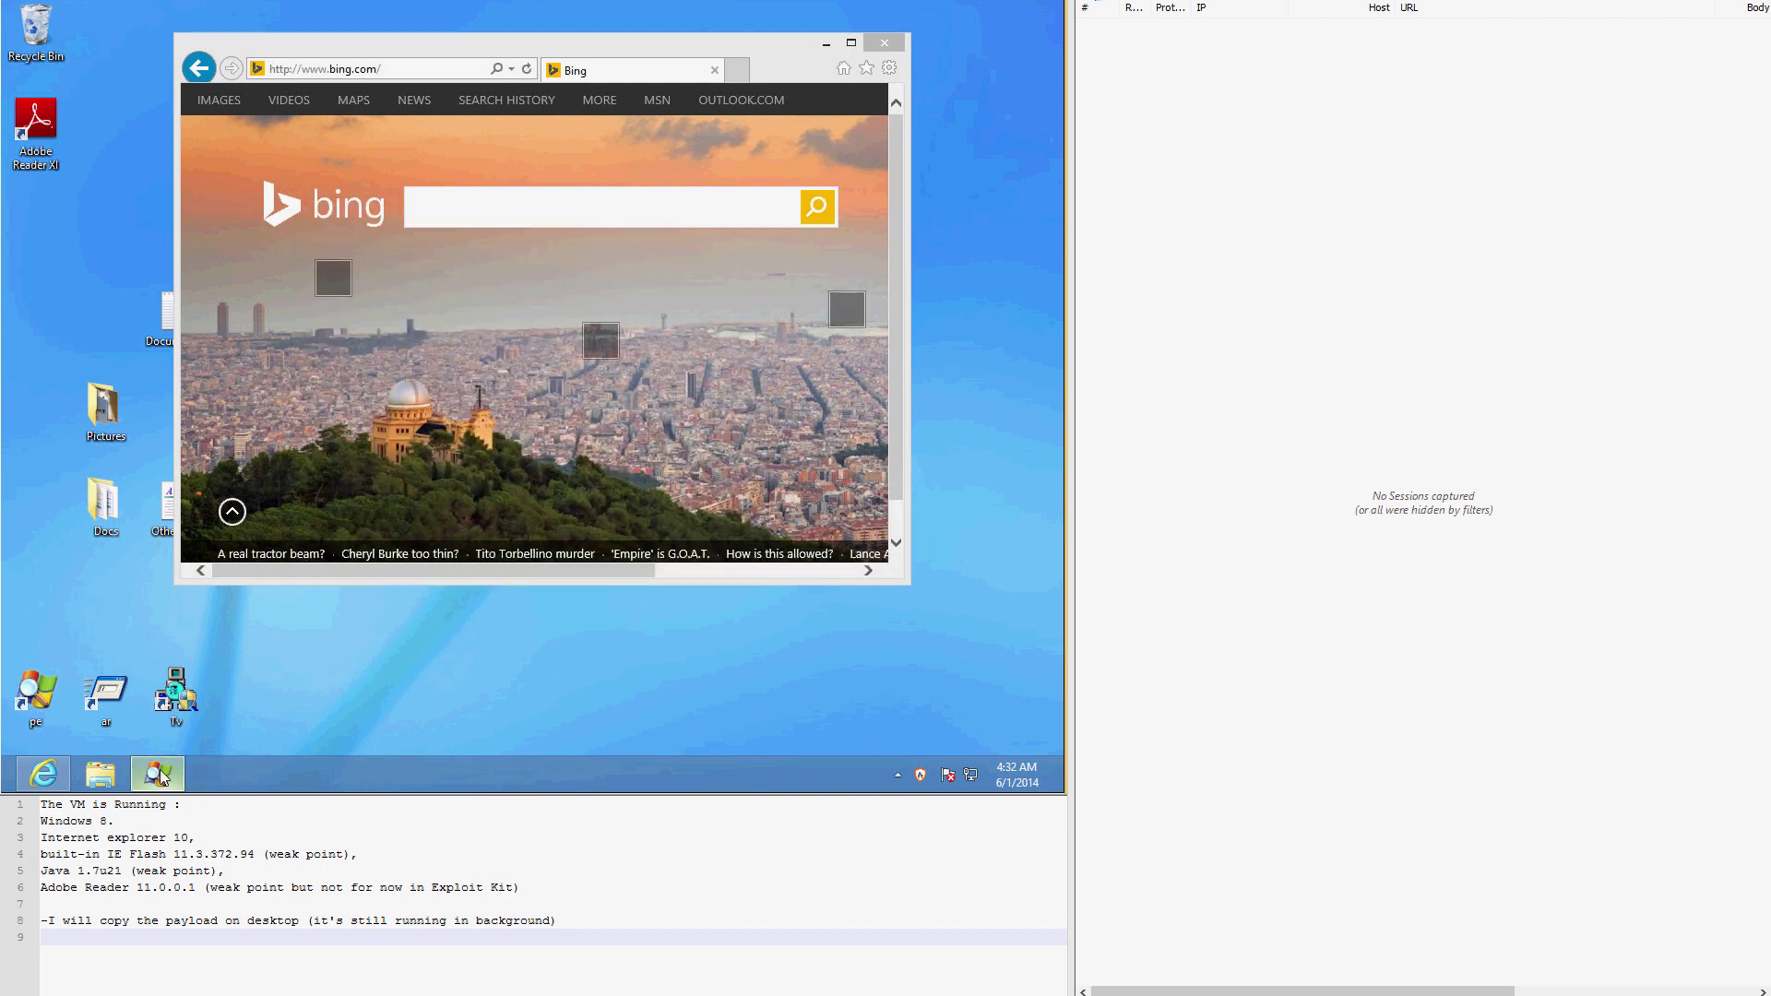
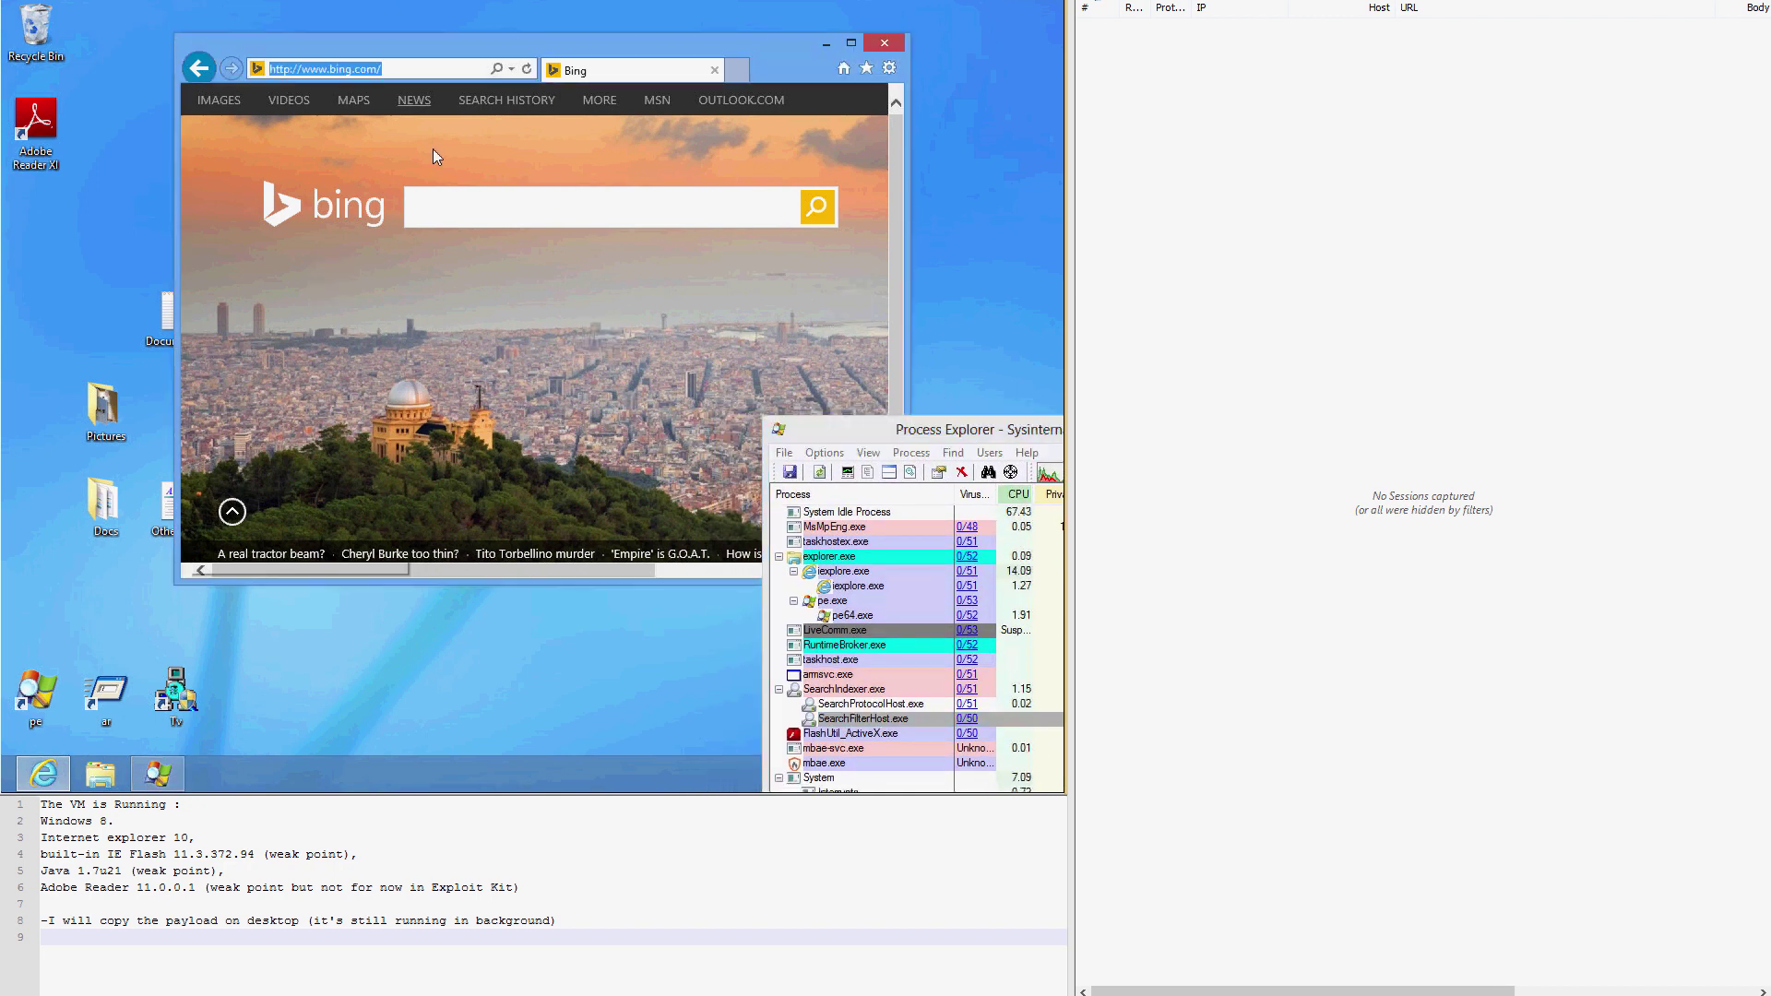
Step: Enter 'tott' in the Bing search box to bring up suggestions such as 'totally soccer'
{"action": "left_click", "coordinate": [472, 211]}
{"action": "type", "text": "tott"}
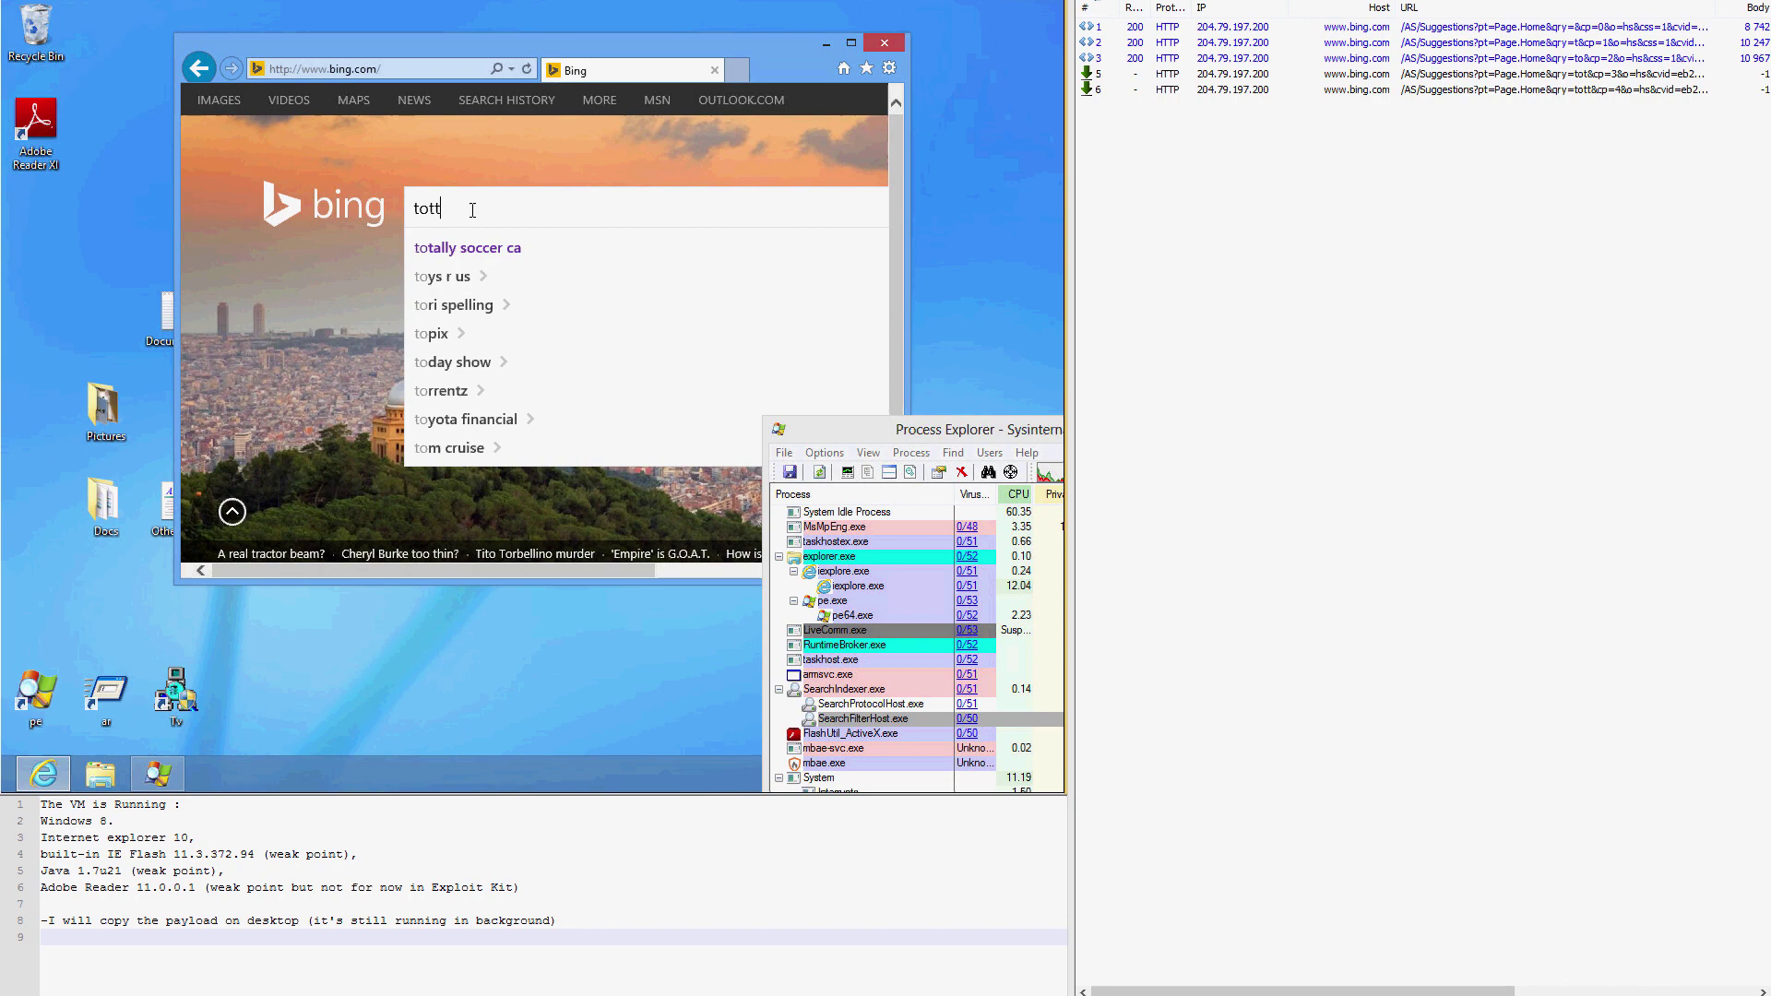
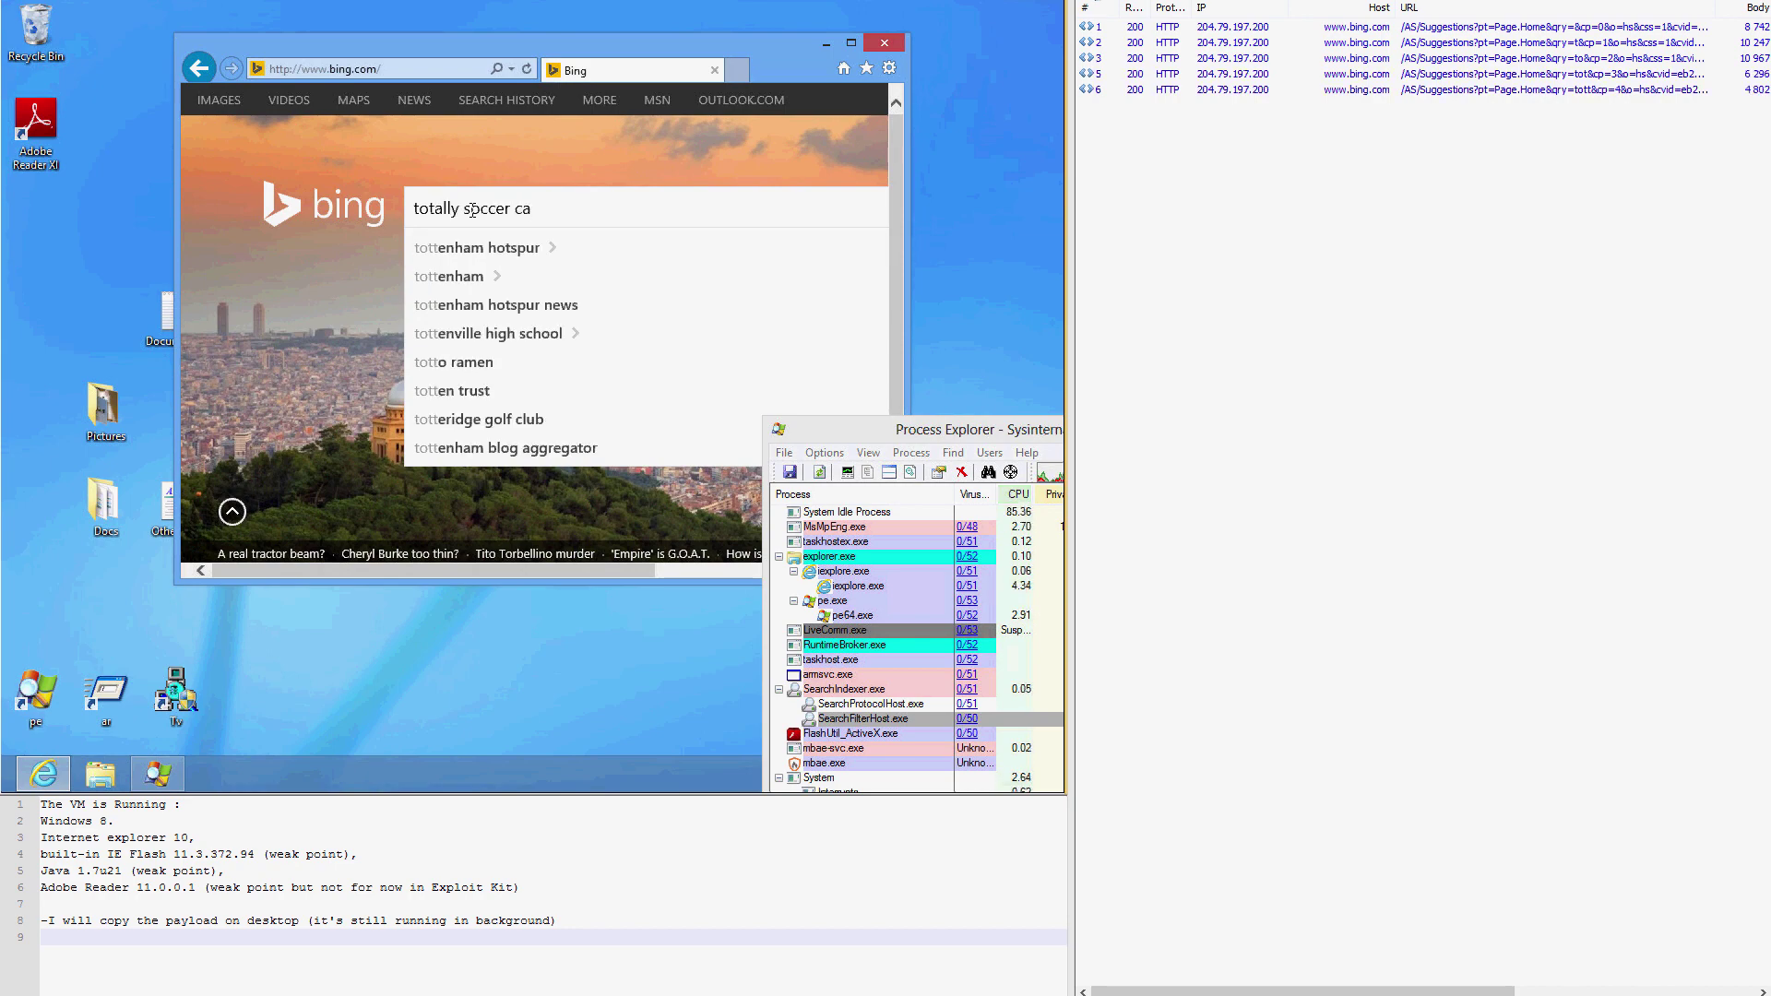
Step: Run the Bing search for Totally Soccer, filling Fiddler with totallysoccer requests
{"action": "key", "text": "Return"}
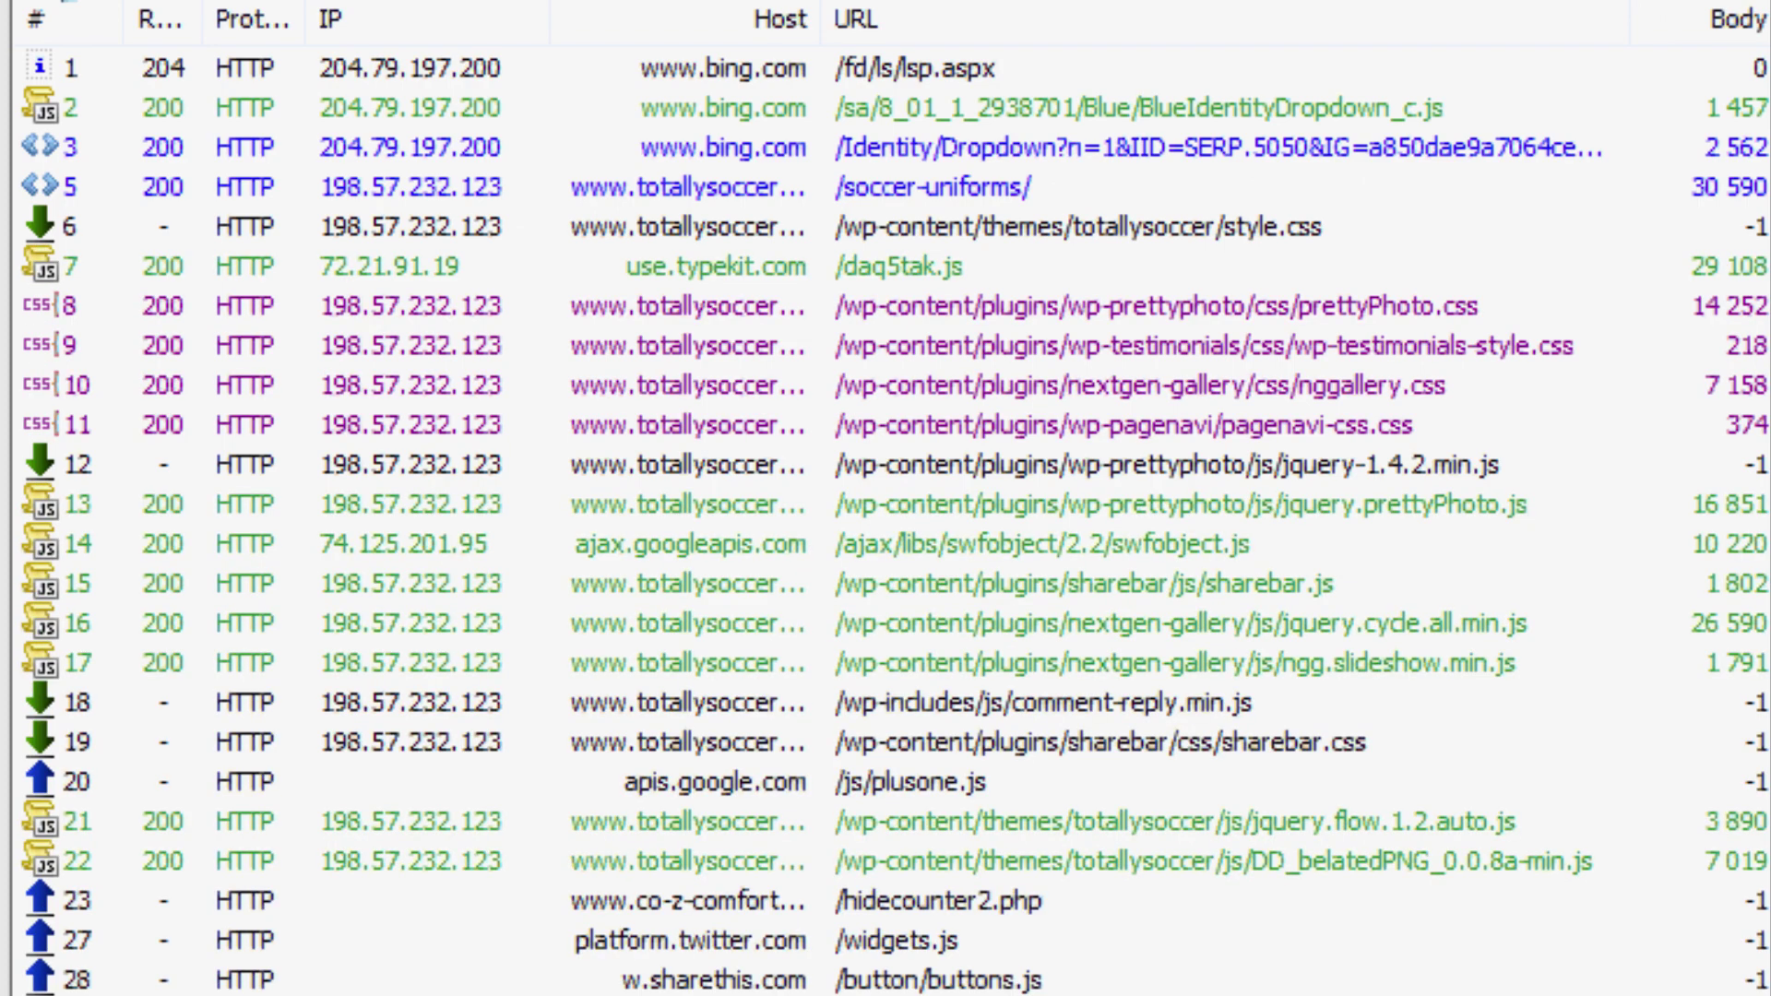
Step: Inspect sessions 23, 74, 78 and 97: hidecounter2.php redirecting to lolakiduaisidu.co.vu
{"action": "left_click", "coordinate": [784, 902]}
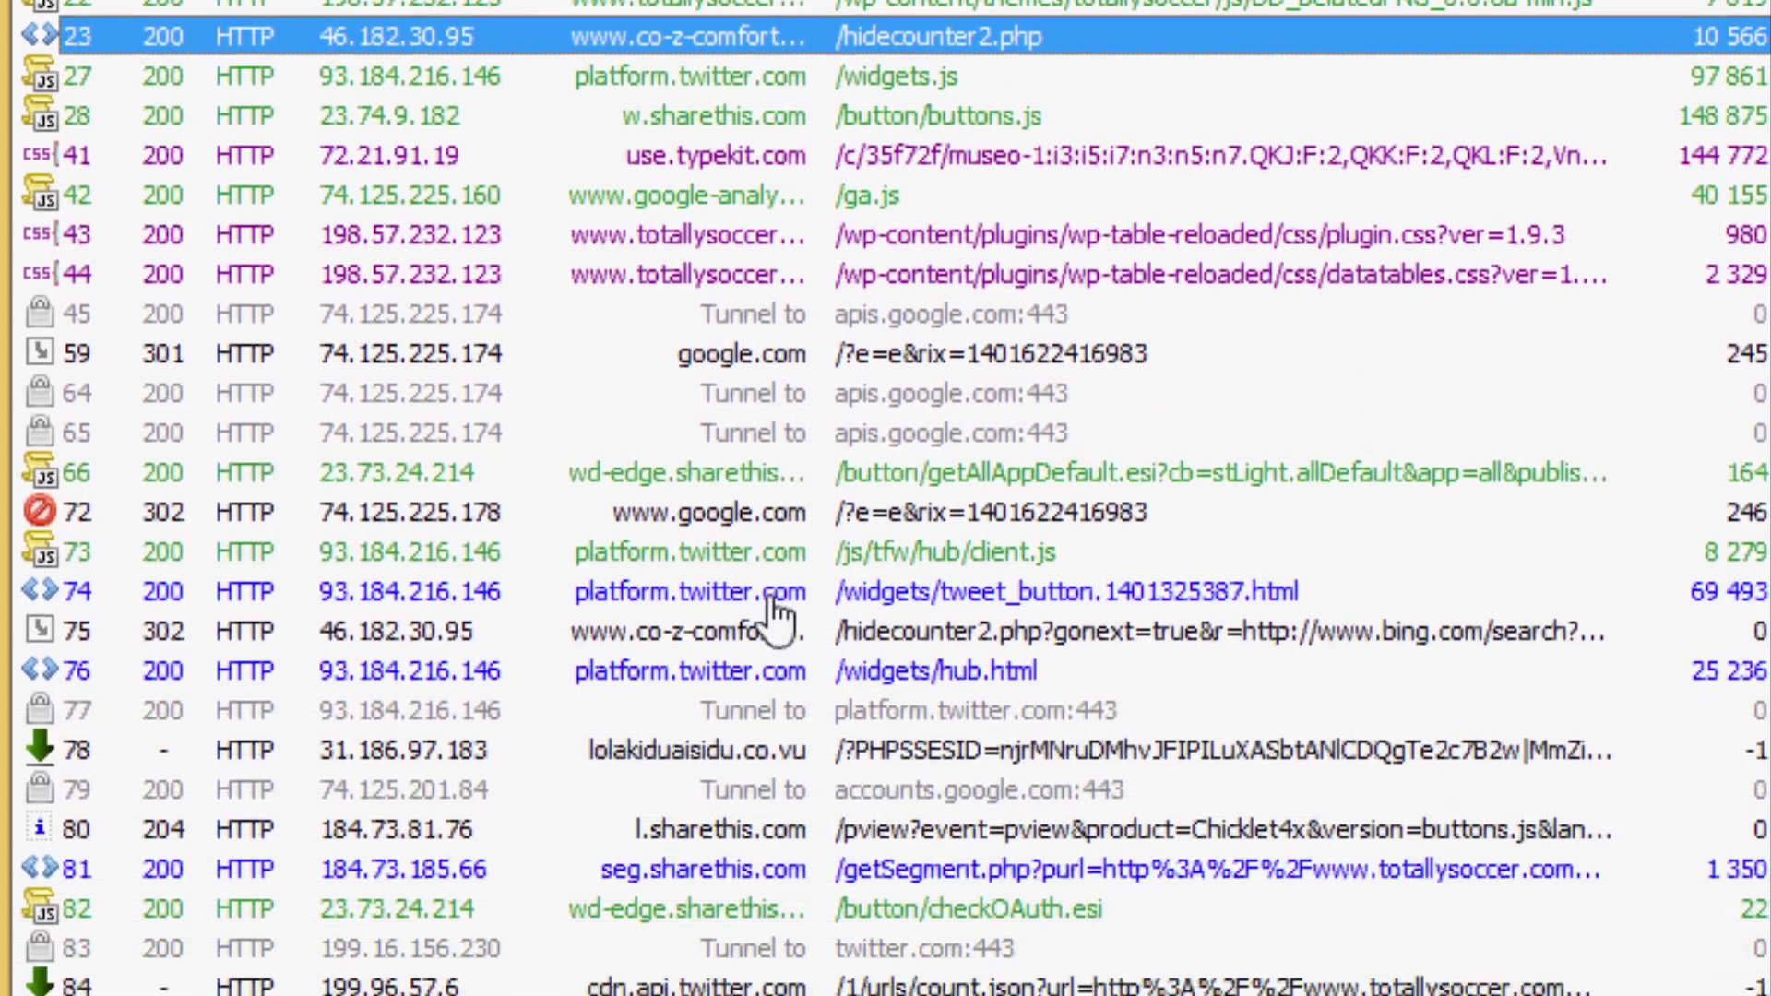
{"action": "left_click", "coordinate": [474, 439]}
{"action": "left_click", "coordinate": [821, 591]}
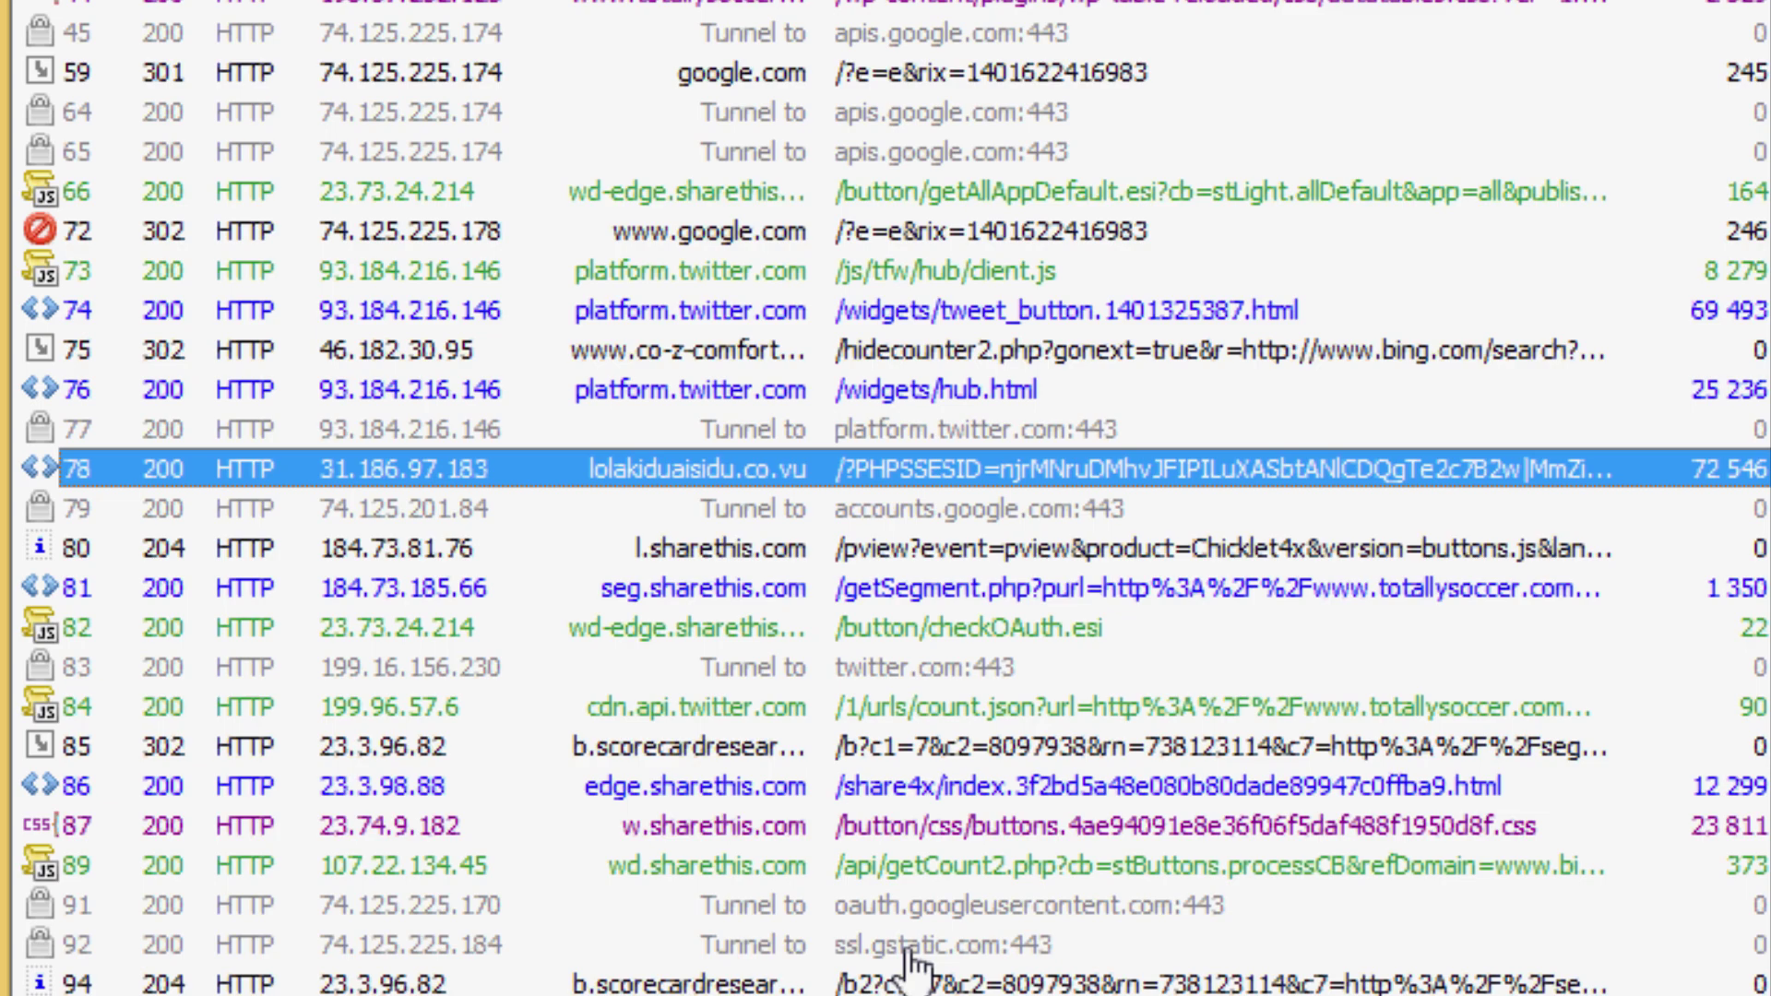
{"action": "left_click", "coordinate": [1064, 995]}
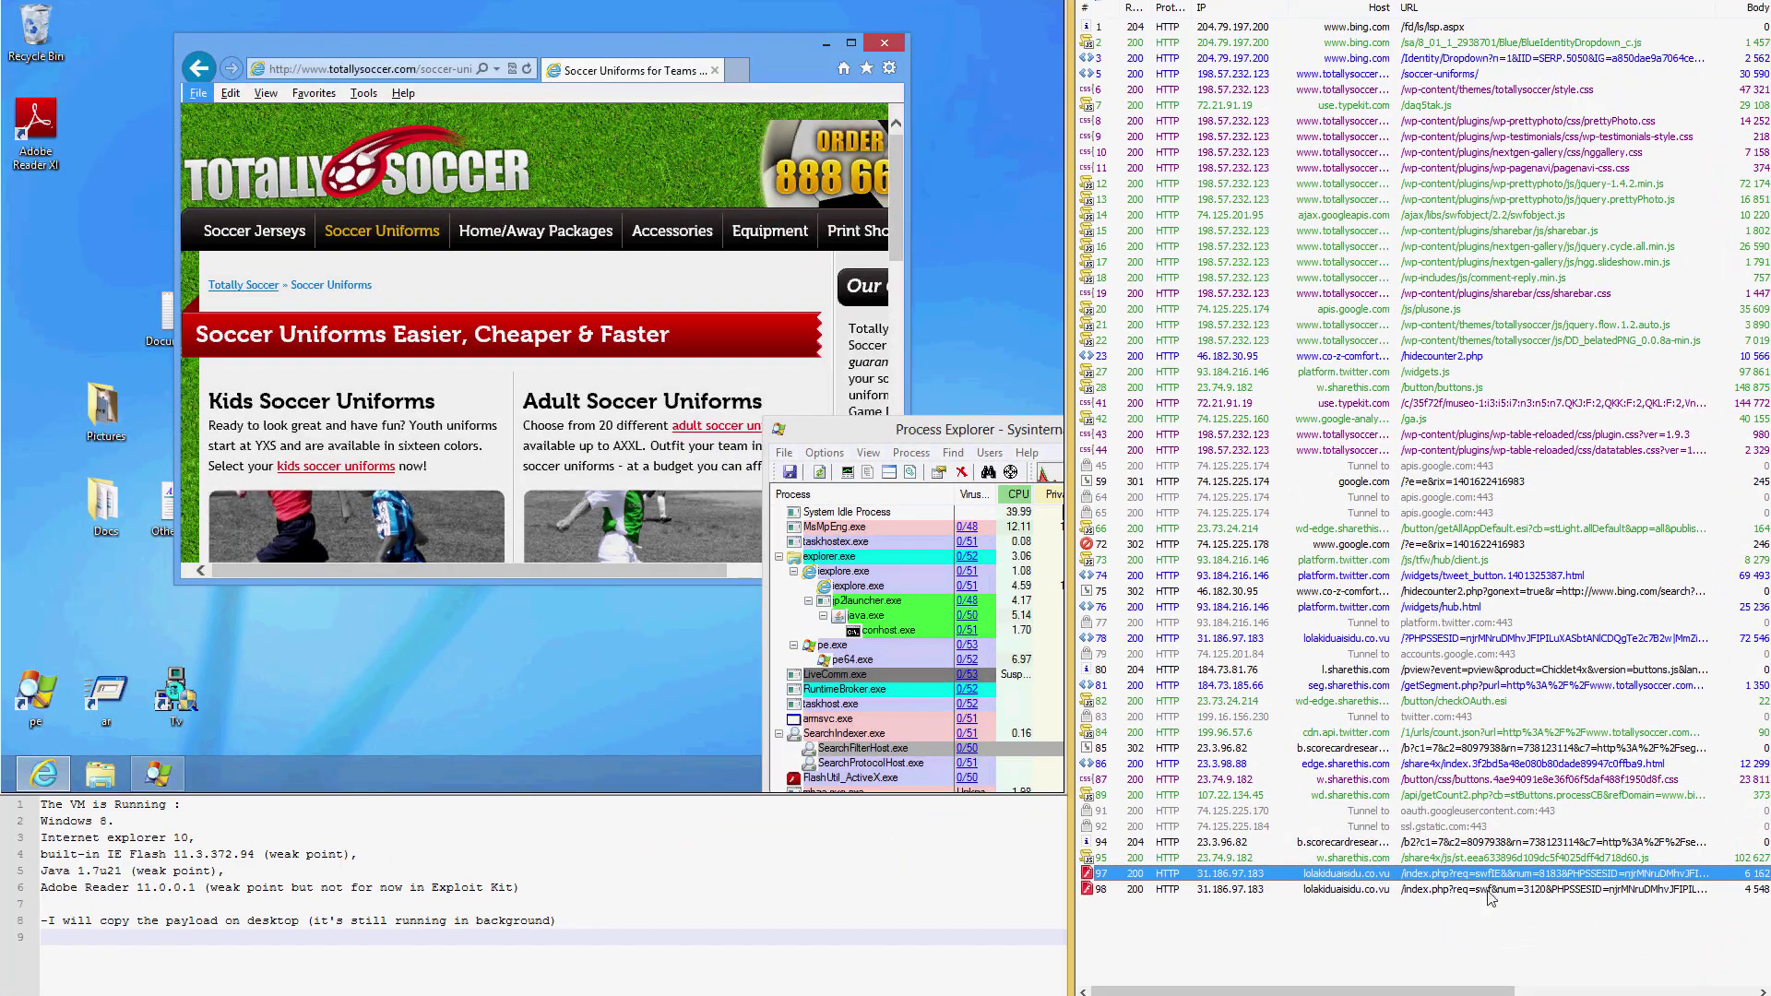
Step: Inspect session 98 as Malwarebytes Anti-Exploit shows its 'Exploit Attempt Blocked!' alert
{"action": "left_click", "coordinate": [1492, 891]}
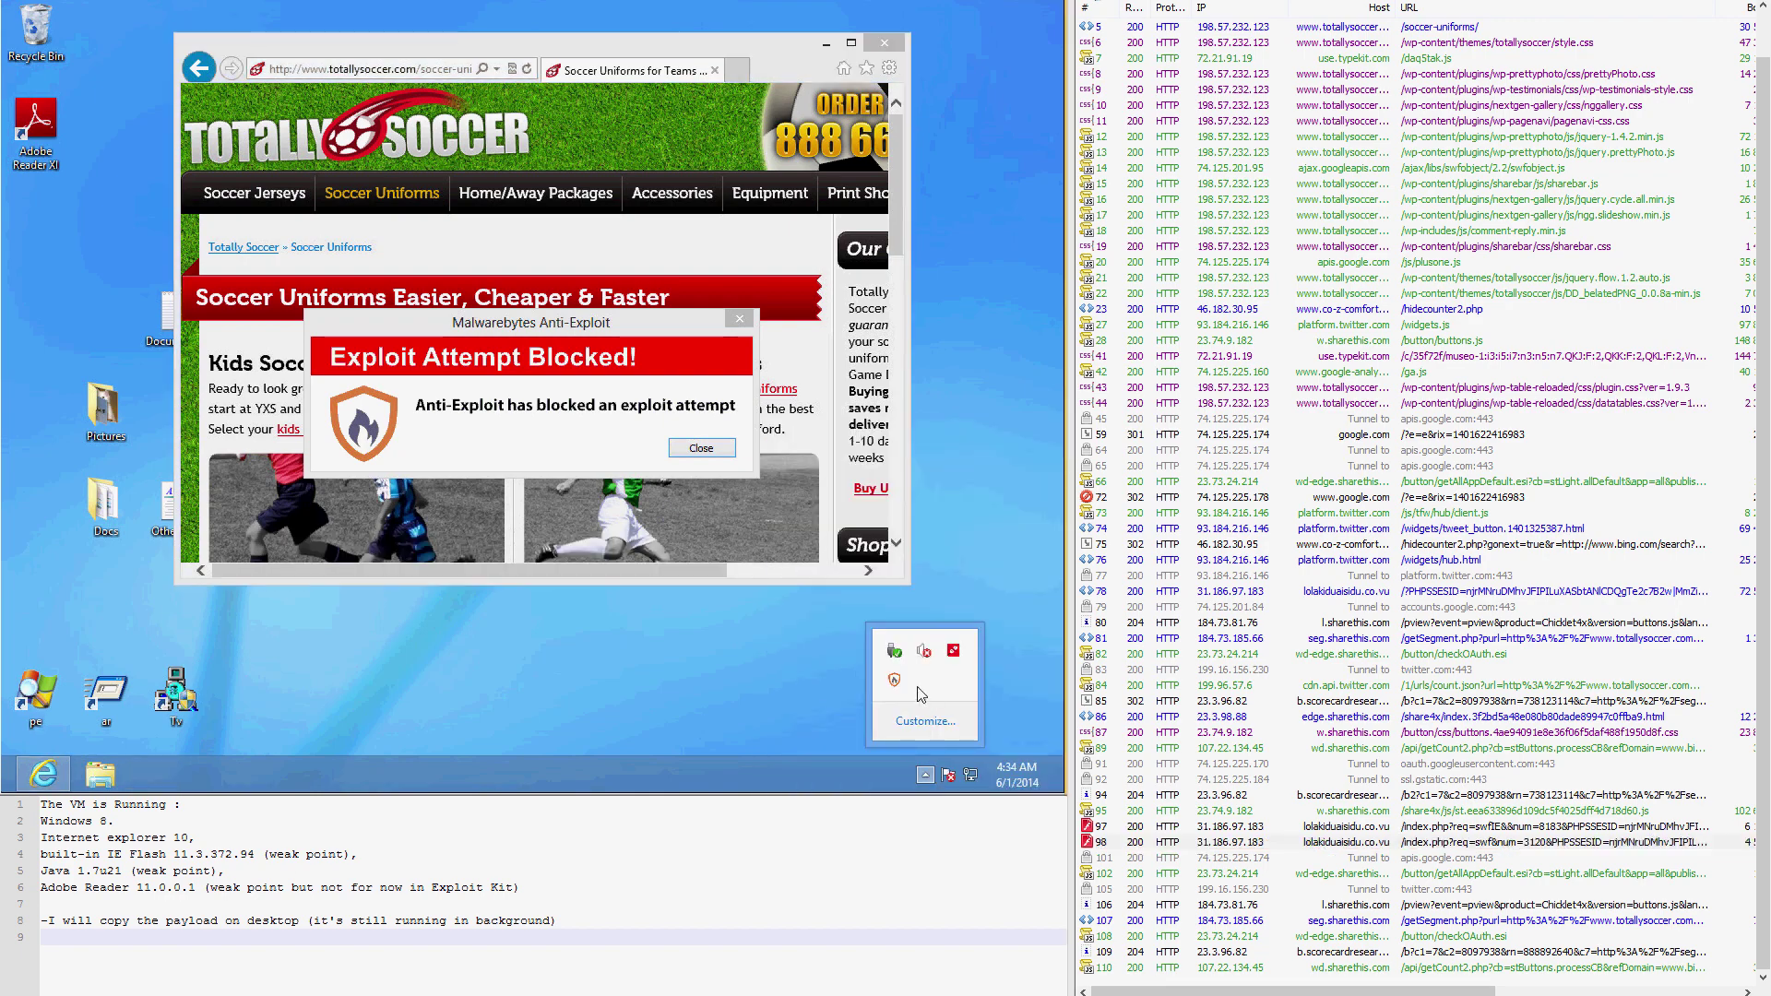
Step: Review the blocked Internet Explorer exploit in Anti-Exploit's Logs, then check General status
{"action": "double_click", "coordinate": [895, 682]}
{"action": "left_click", "coordinate": [416, 244]}
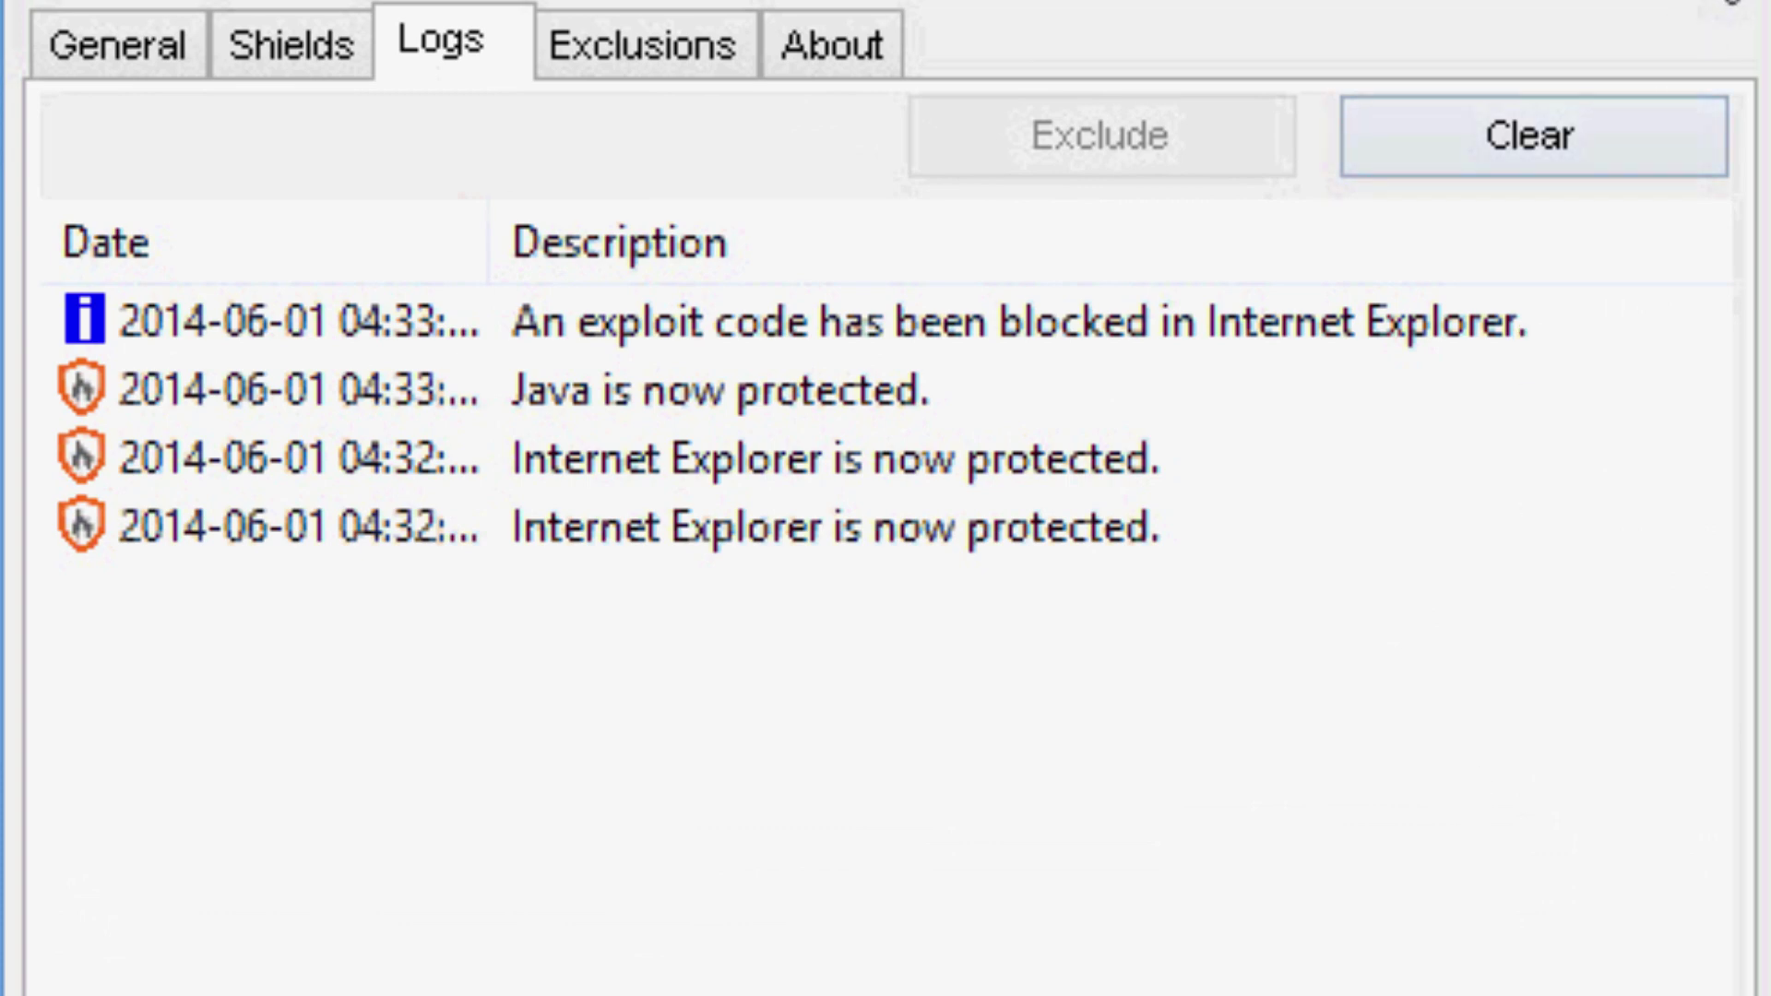
{"action": "left_click", "coordinate": [143, 66]}
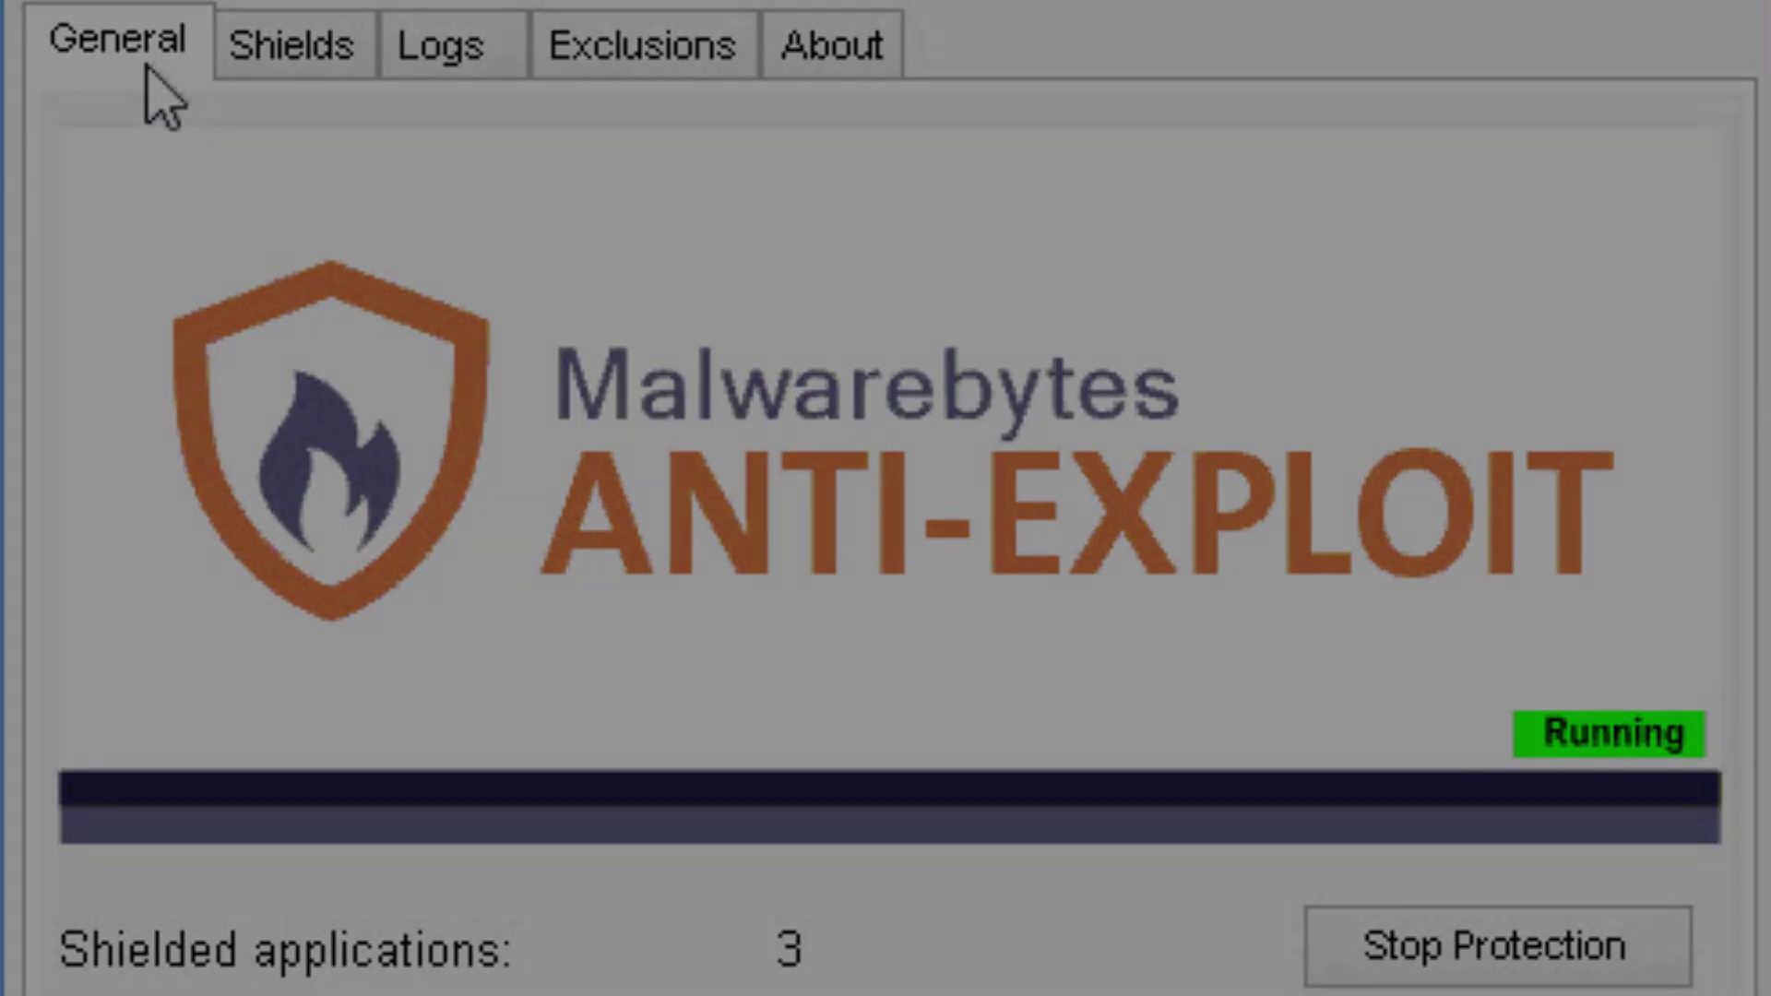